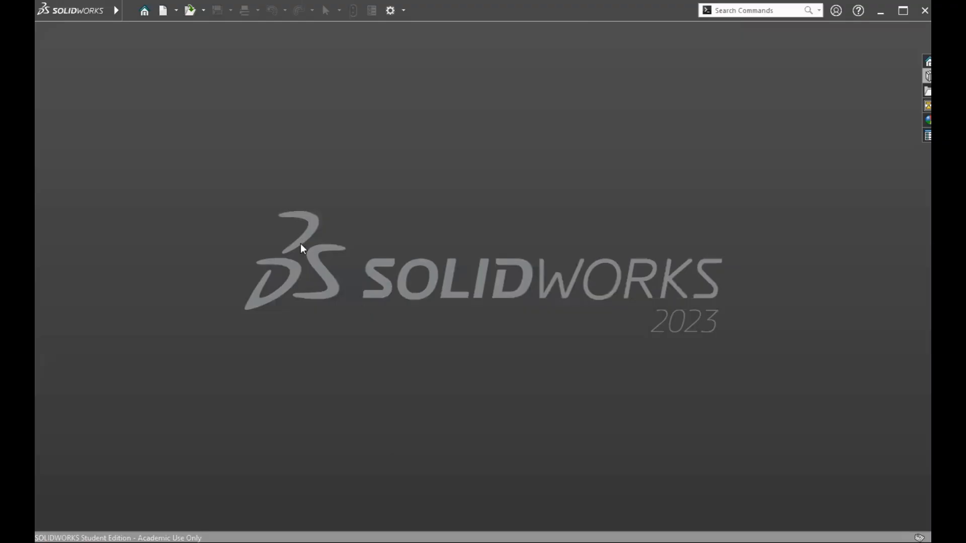
Create a new part document and start a sketch on the Right Plane
{"action": "left_click", "coordinate": [165, 11]}
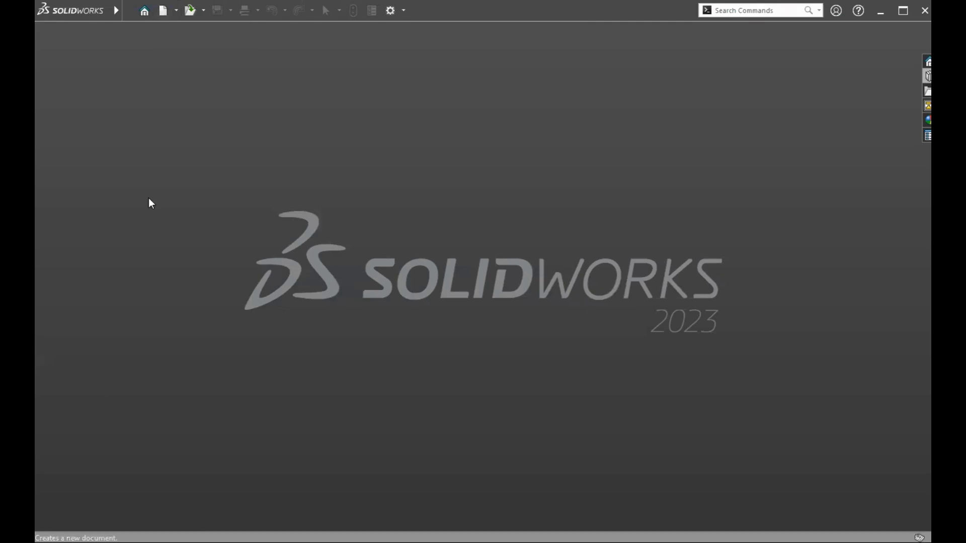
{"action": "left_click", "coordinate": [165, 11]}
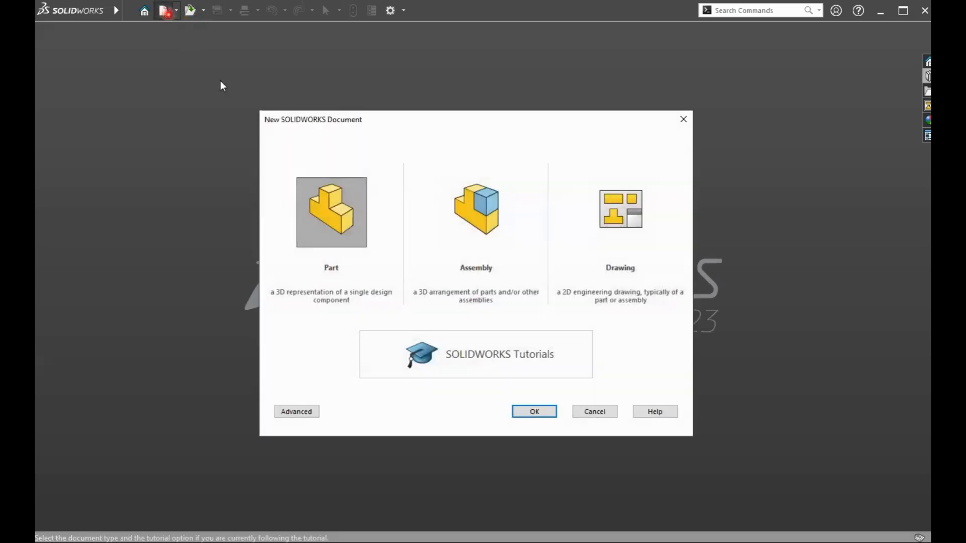
{"action": "left_click", "coordinate": [525, 410]}
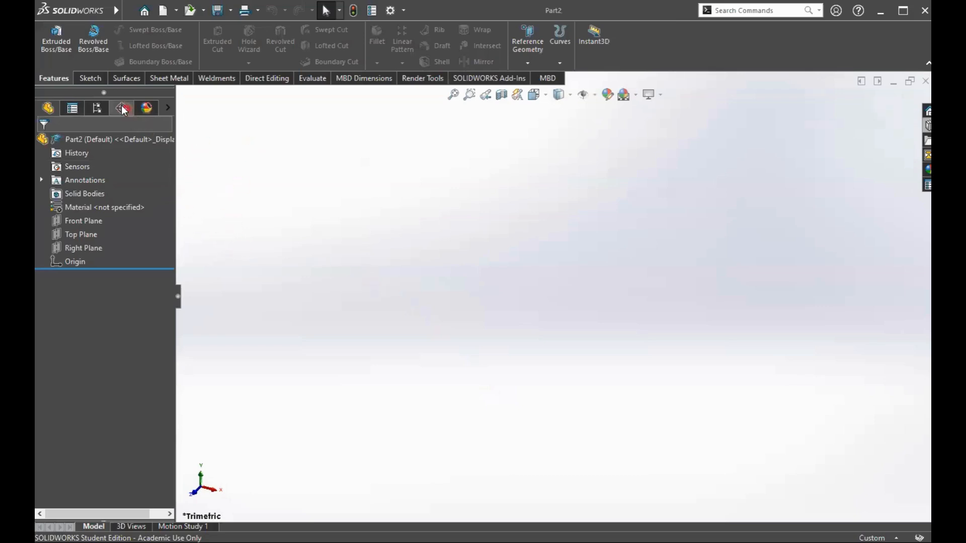
{"action": "left_click", "coordinate": [90, 78]}
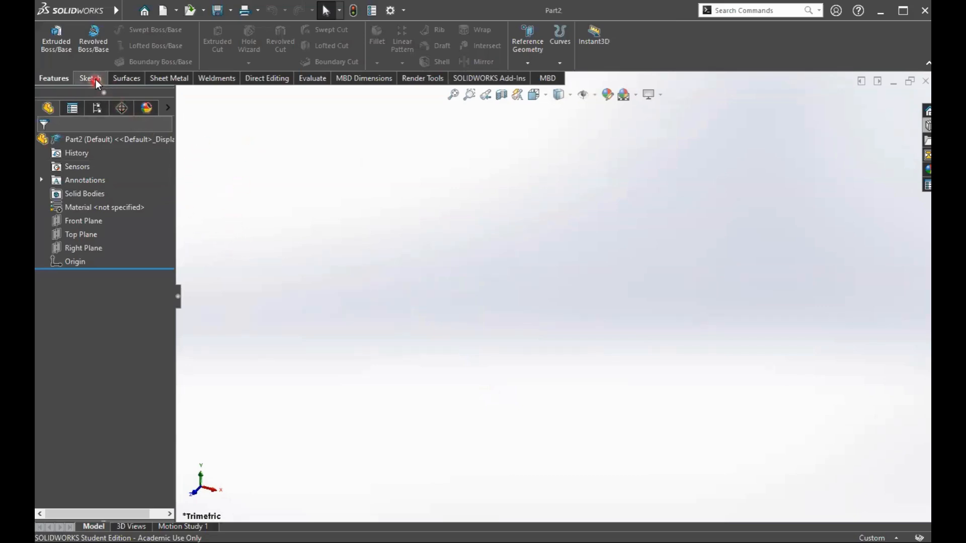
{"action": "left_click", "coordinate": [50, 44]}
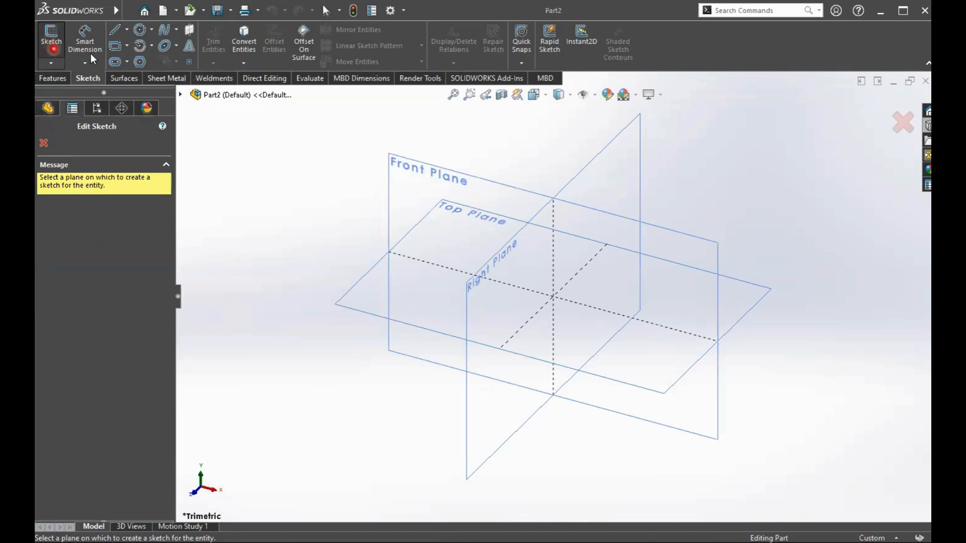
{"action": "left_click", "coordinate": [619, 175]}
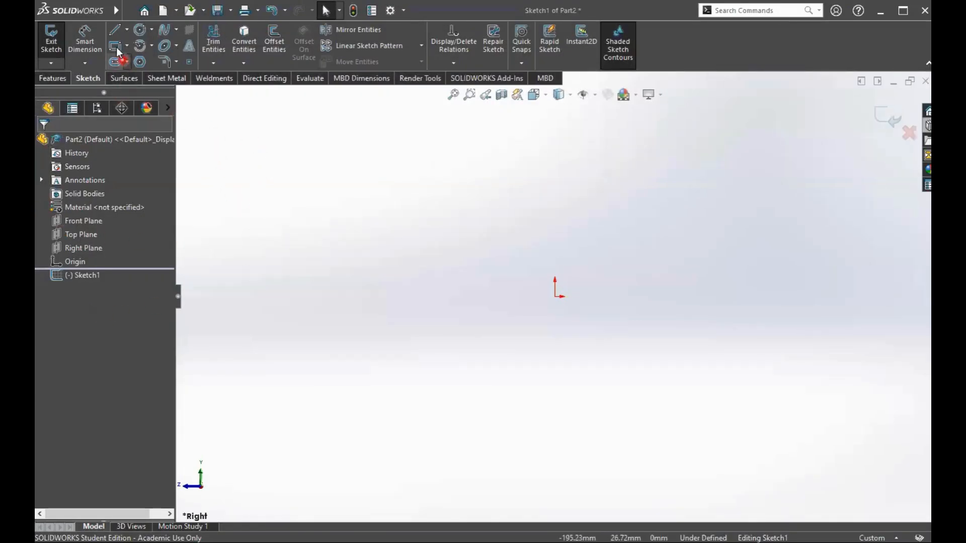
Sketch a closed eight-sided stepped line profile about 25 mm tall above the origin, its tall vertical edge aligned with the origin
{"action": "left_click", "coordinate": [117, 32]}
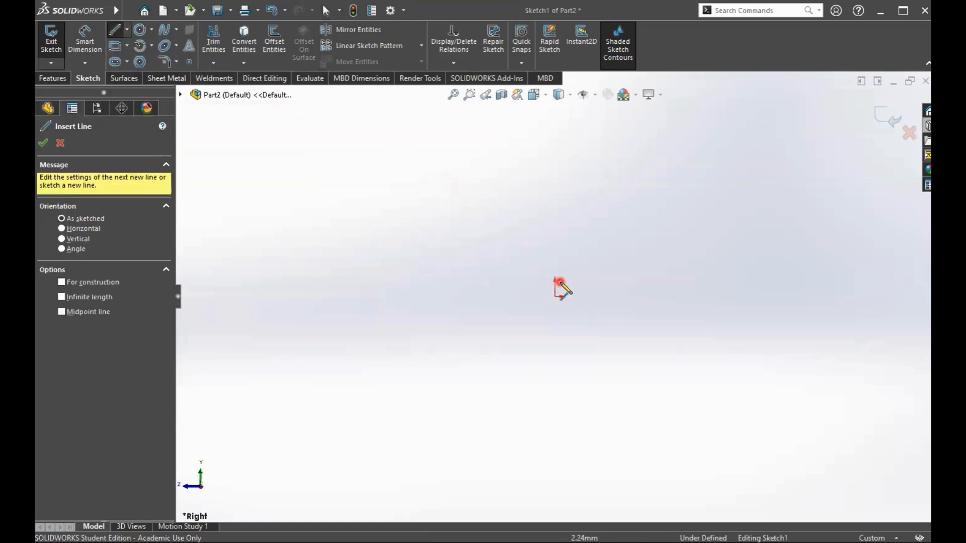
{"action": "left_click", "coordinate": [556, 229]}
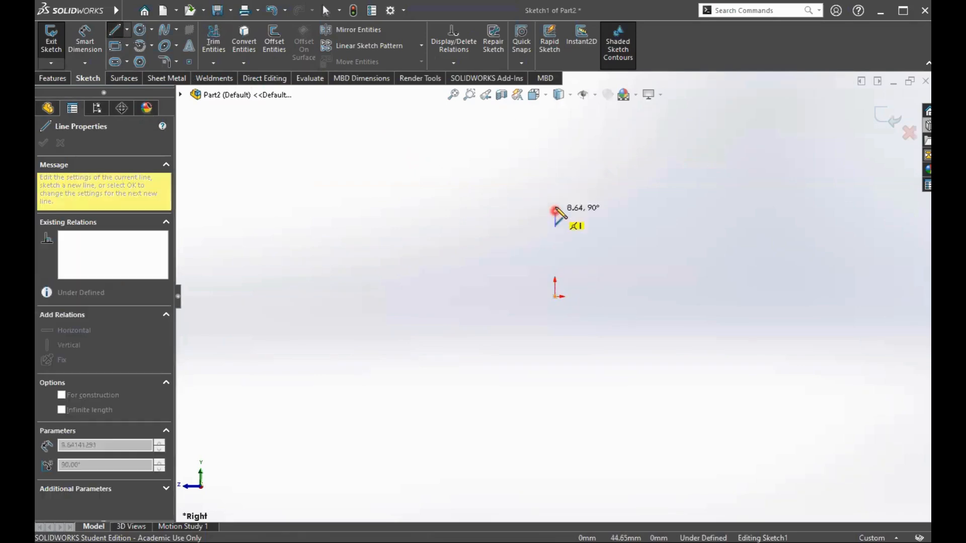
{"action": "left_click", "coordinate": [556, 179]}
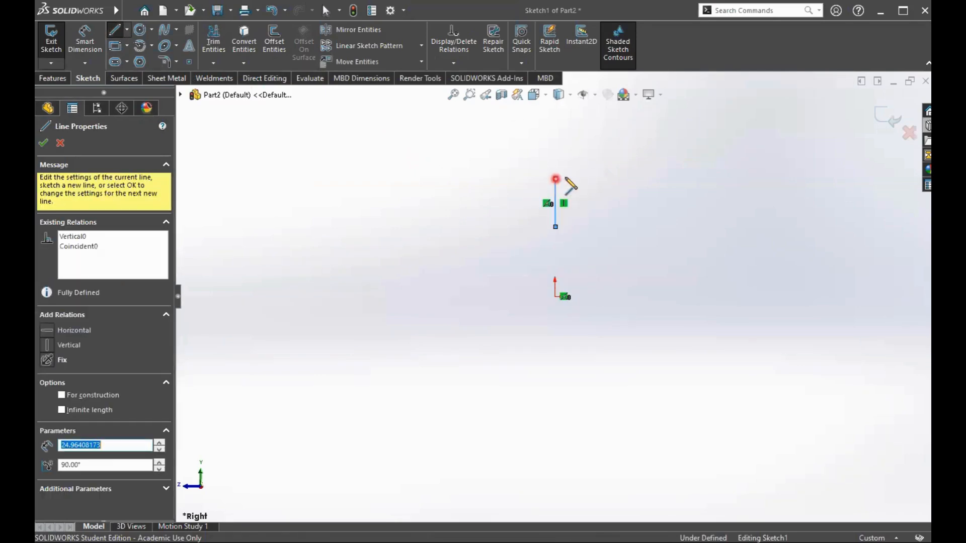
{"action": "left_click", "coordinate": [599, 179]}
{"action": "left_click", "coordinate": [599, 193]}
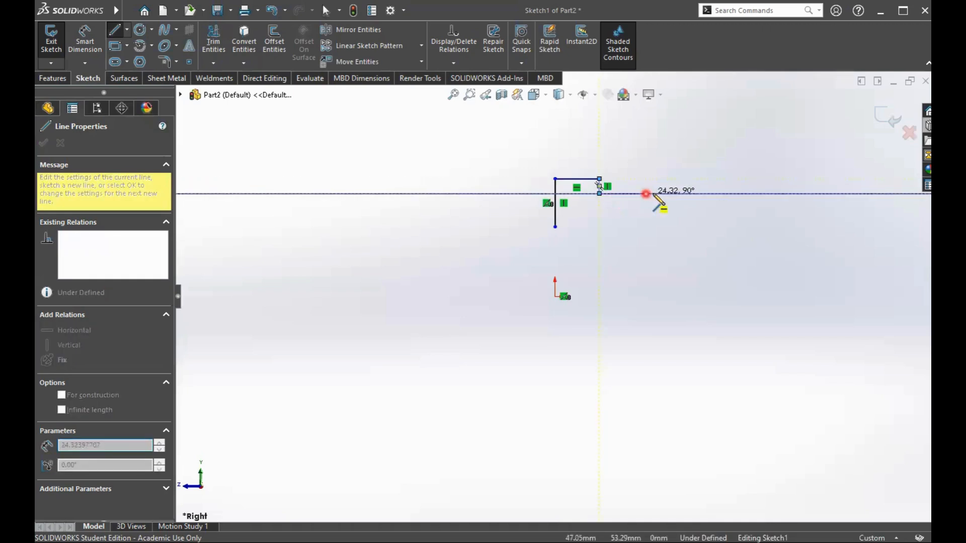
{"action": "left_click", "coordinate": [678, 193]}
{"action": "left_click", "coordinate": [678, 212]}
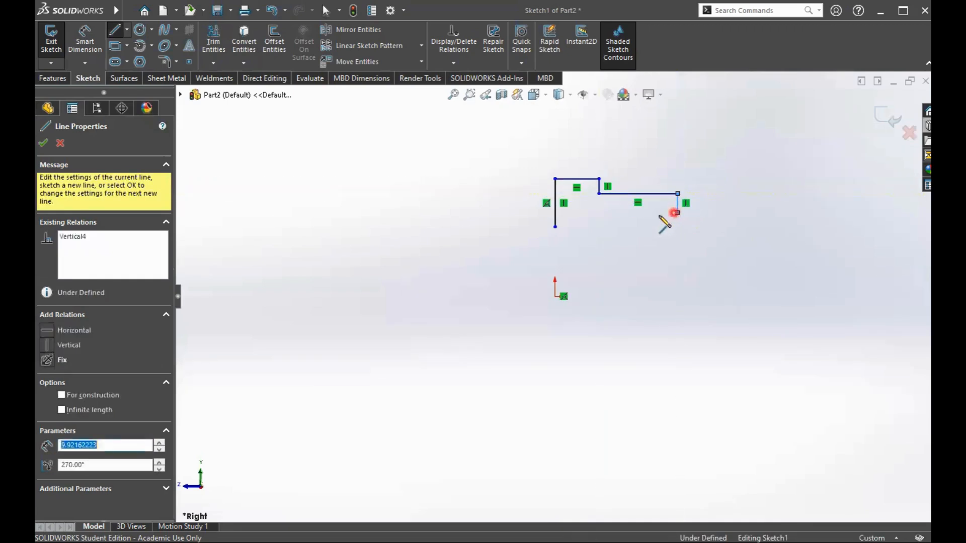
{"action": "left_click", "coordinate": [573, 213]}
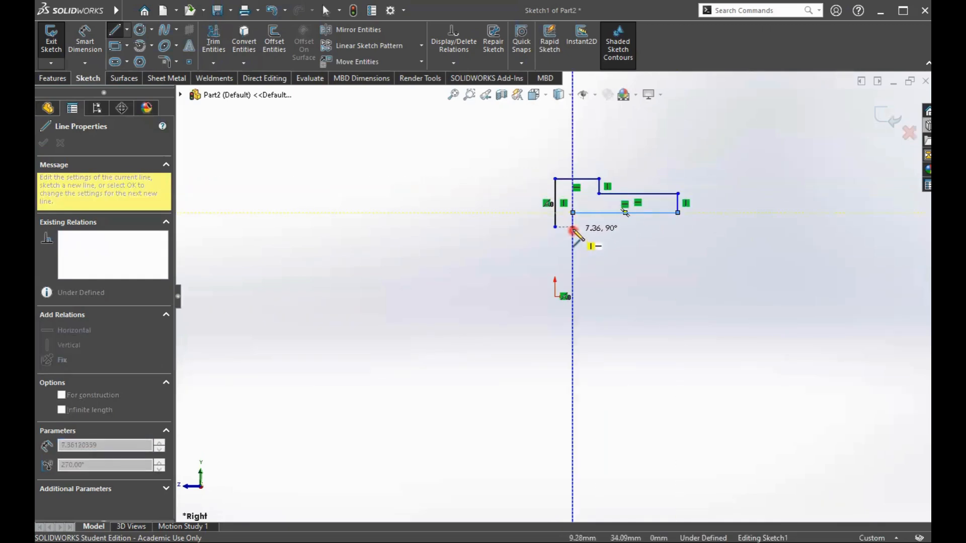
{"action": "left_click", "coordinate": [556, 227]}
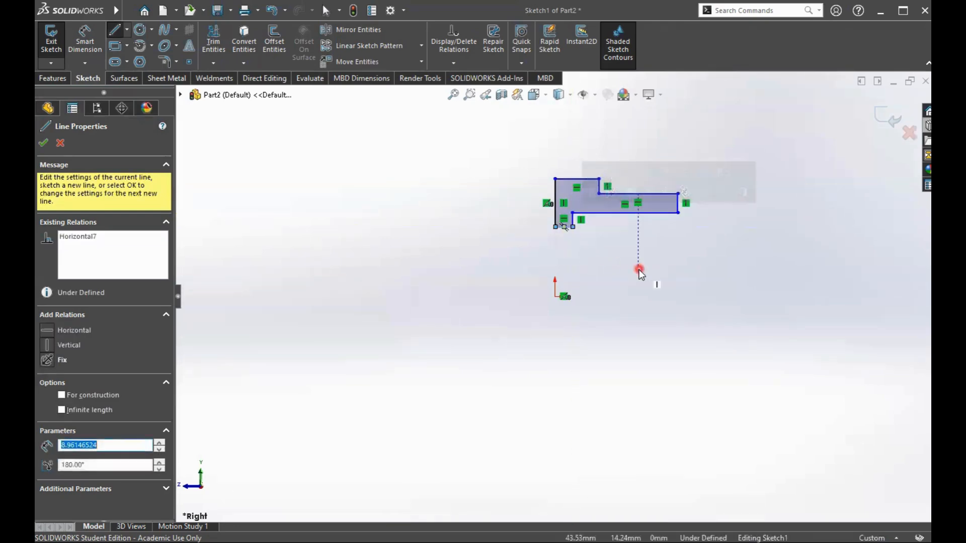
{"action": "key", "text": "Escape"}
{"action": "key", "text": "Escape"}
{"action": "scroll", "coordinate": [645, 227], "scroll_direction": "down", "scroll_amount": 1}
{"action": "scroll", "coordinate": [645, 229], "scroll_direction": "down", "scroll_amount": 2}
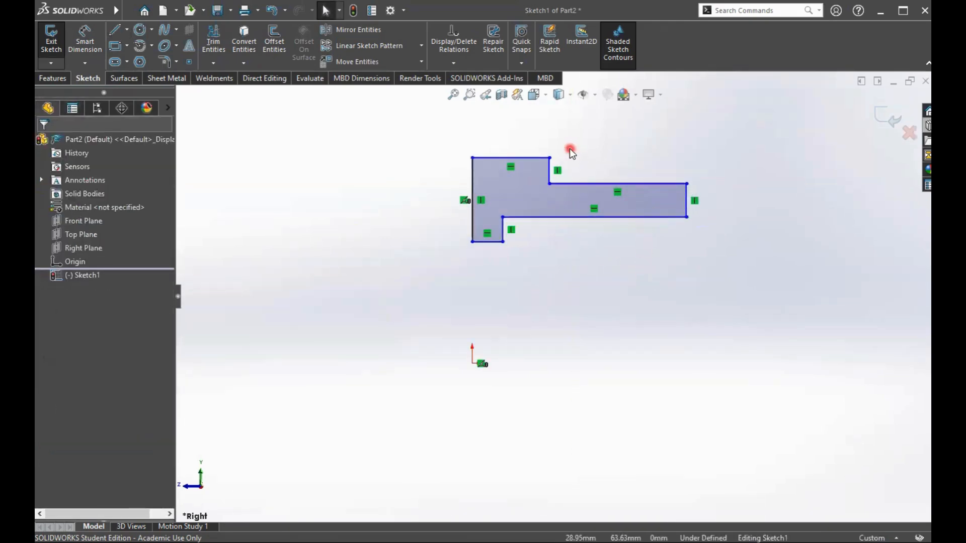
{"action": "left_click", "coordinate": [560, 205]}
{"action": "left_click", "coordinate": [544, 264]}
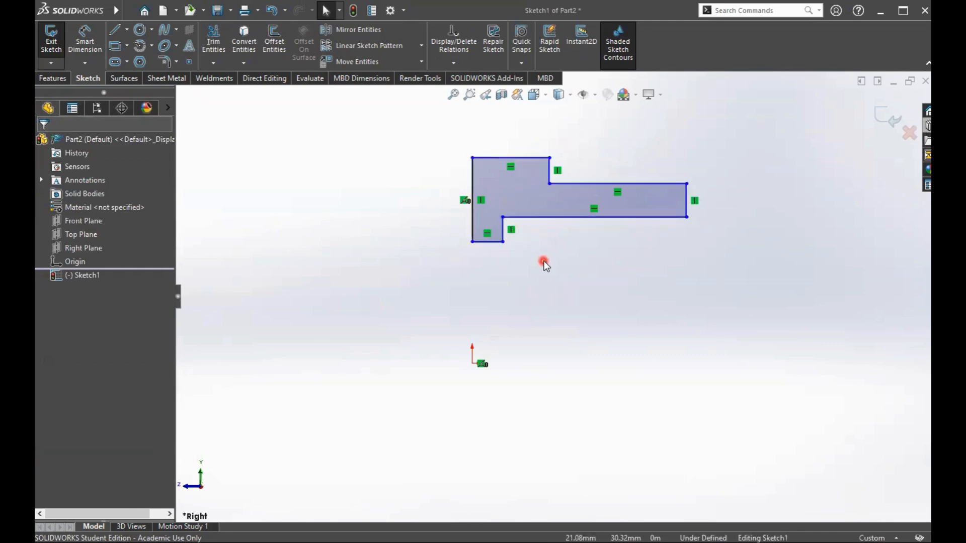
{"action": "left_click", "coordinate": [507, 277]}
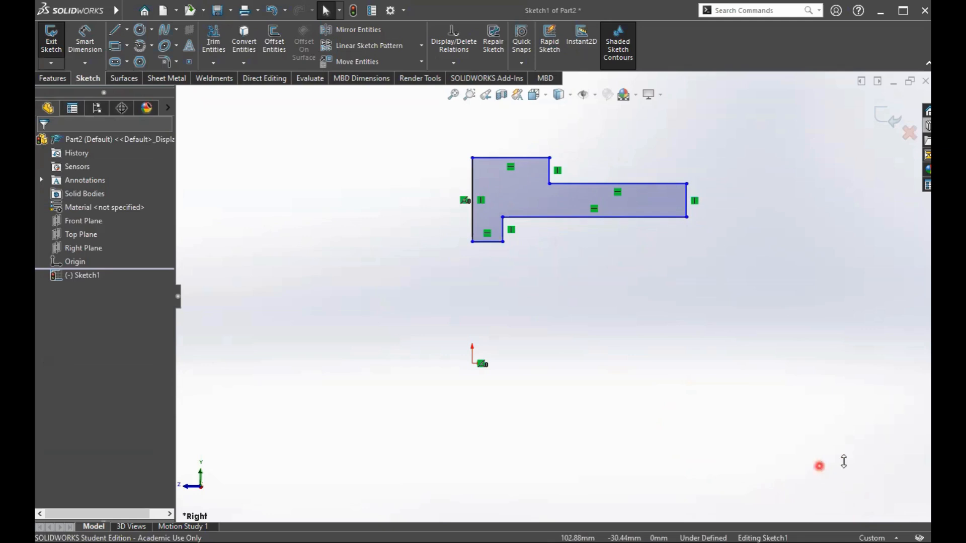
Set the document units to IPS (inch, pound, second) and reopen the stepped profile sketch for editing
{"action": "left_click", "coordinate": [883, 537]}
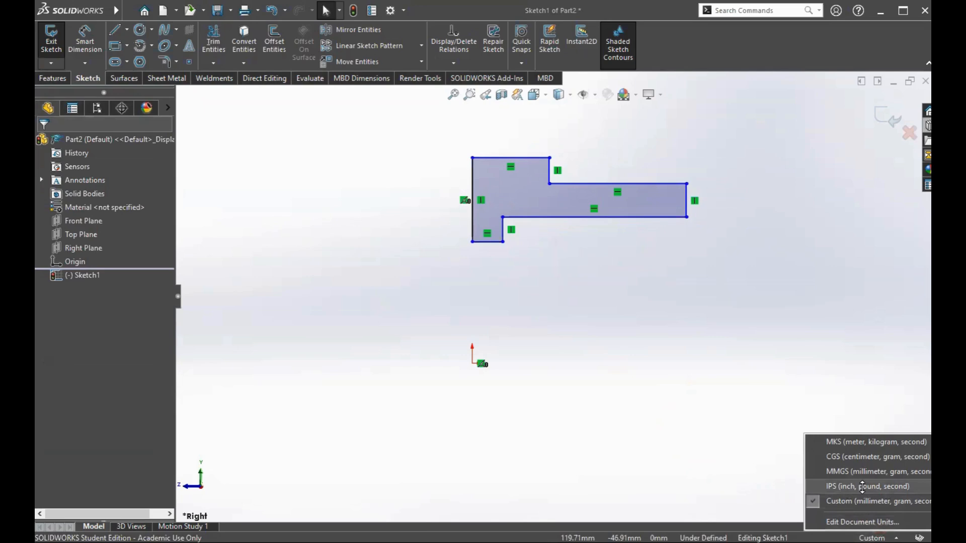
{"action": "left_click", "coordinate": [862, 487]}
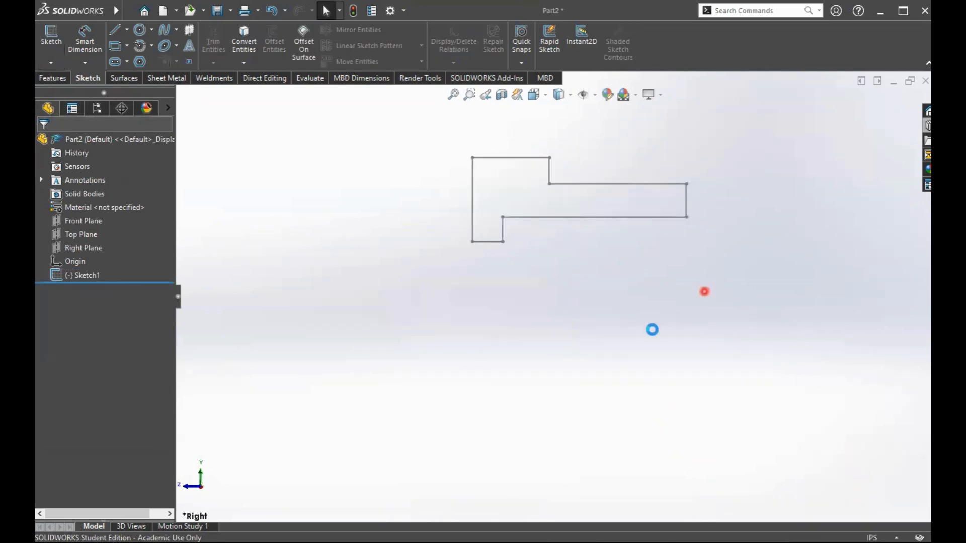
{"action": "left_click", "coordinate": [530, 228]}
{"action": "left_click", "coordinate": [523, 217]}
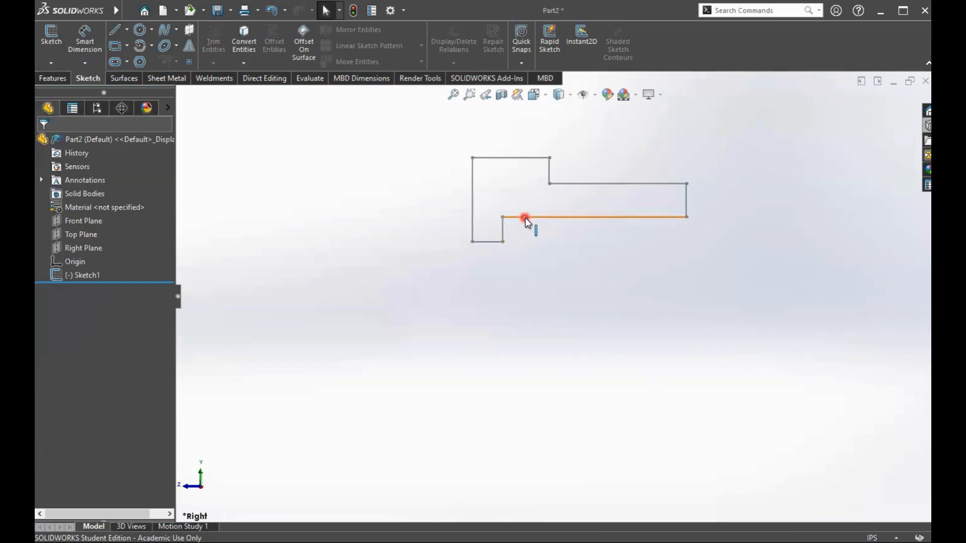
{"action": "left_click", "coordinate": [524, 218]}
{"action": "right_click", "coordinate": [525, 217]}
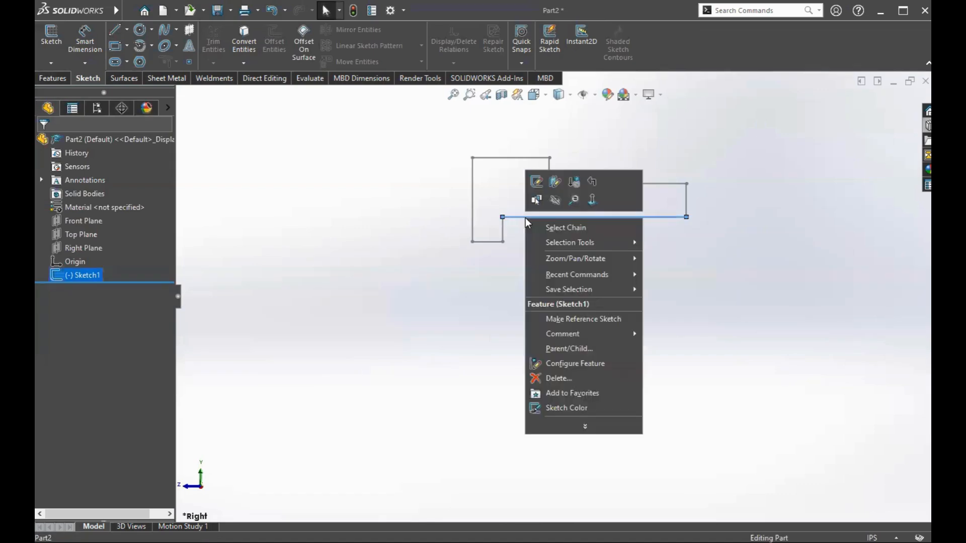
{"action": "left_click", "coordinate": [536, 184]}
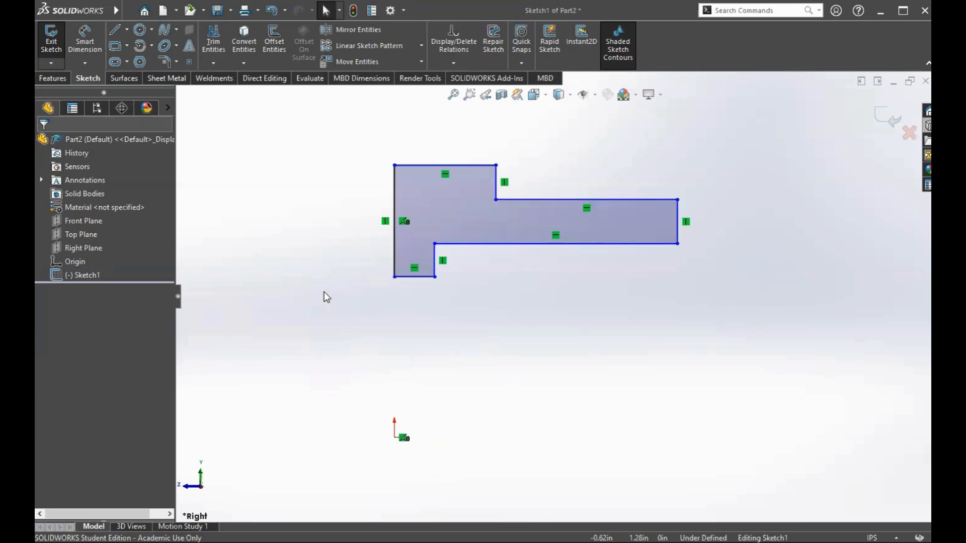
Switch to the custom flange drawing and mark the horizontal centre axis of Section A-A with a line
{"action": "left_click", "coordinate": [500, 218]}
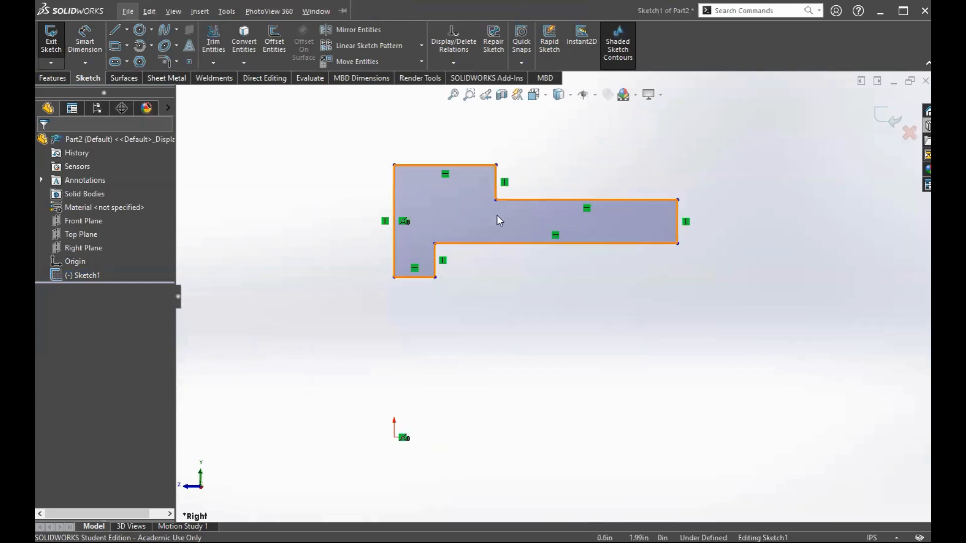
{"action": "left_click", "coordinate": [492, 298]}
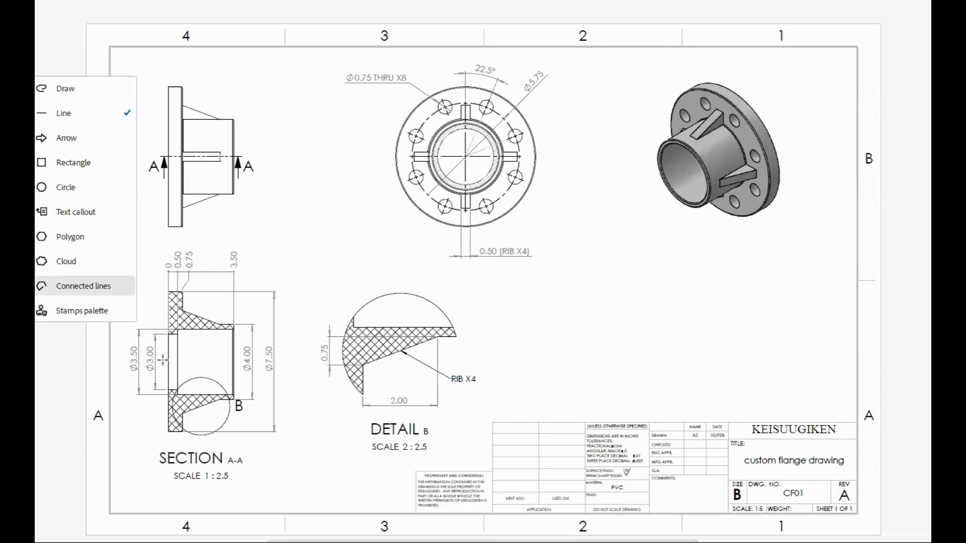
{"action": "left_click", "coordinate": [83, 285]}
{"action": "left_click_drag", "start_coordinate": [161, 361], "coordinate": [239, 361]}
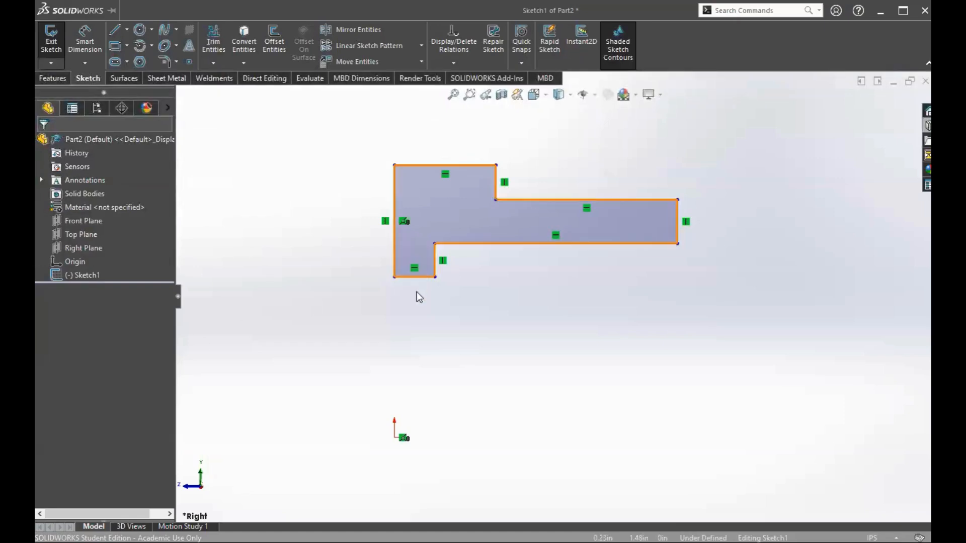
Back in the SOLIDWORKS sketch, draw a horizontal centerline about 2.49 in long from the origin, below the stepped profile
{"action": "left_click", "coordinate": [127, 30]}
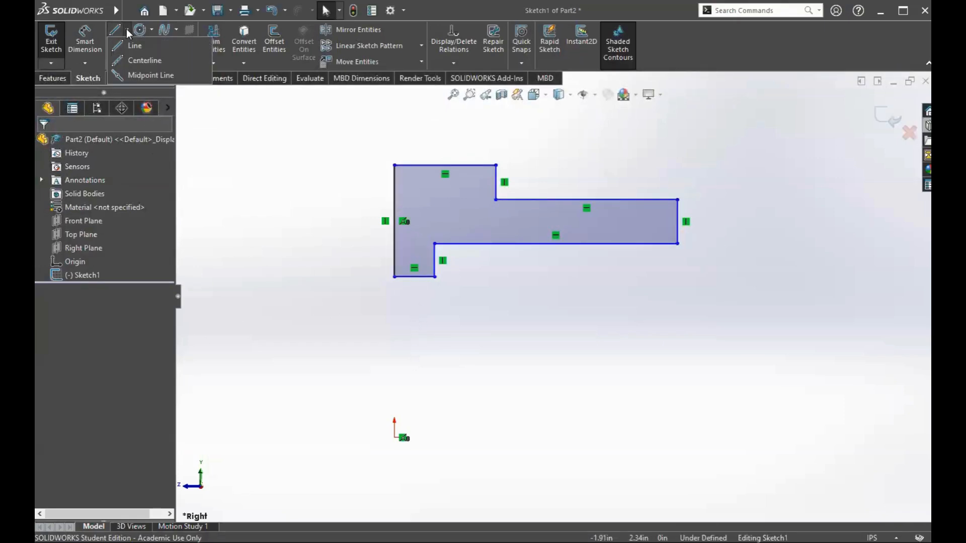
{"action": "left_click", "coordinate": [233, 153]}
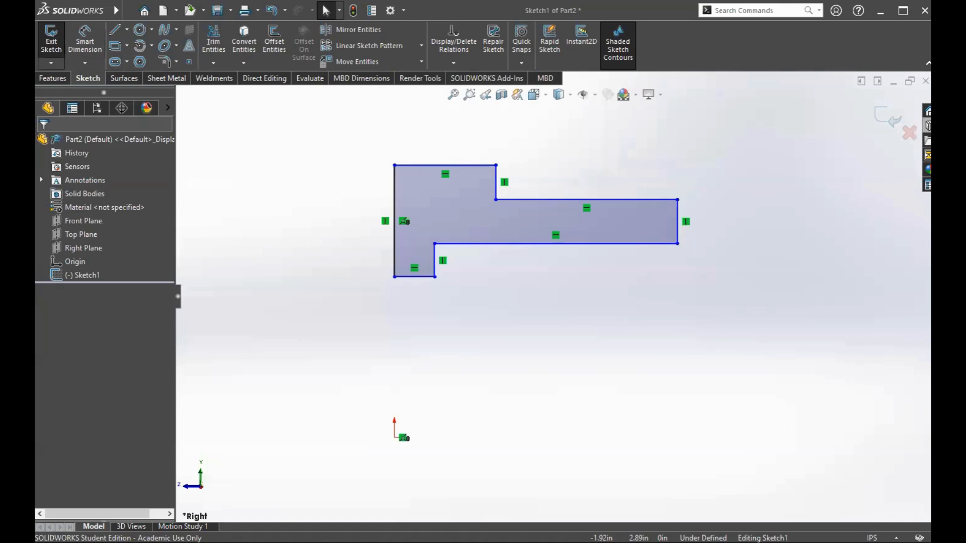
{"action": "left_click", "coordinate": [128, 29]}
{"action": "left_click", "coordinate": [135, 62]}
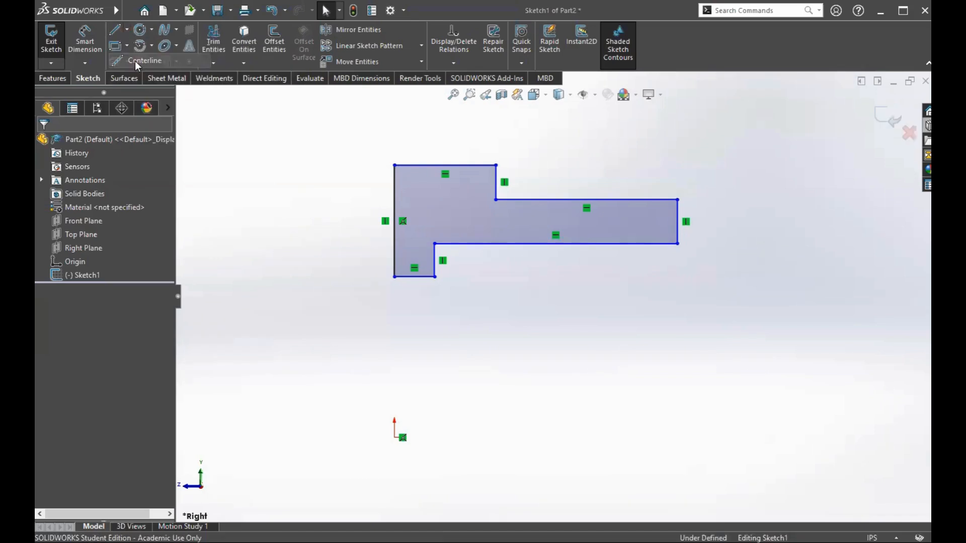
{"action": "left_click", "coordinate": [395, 437]}
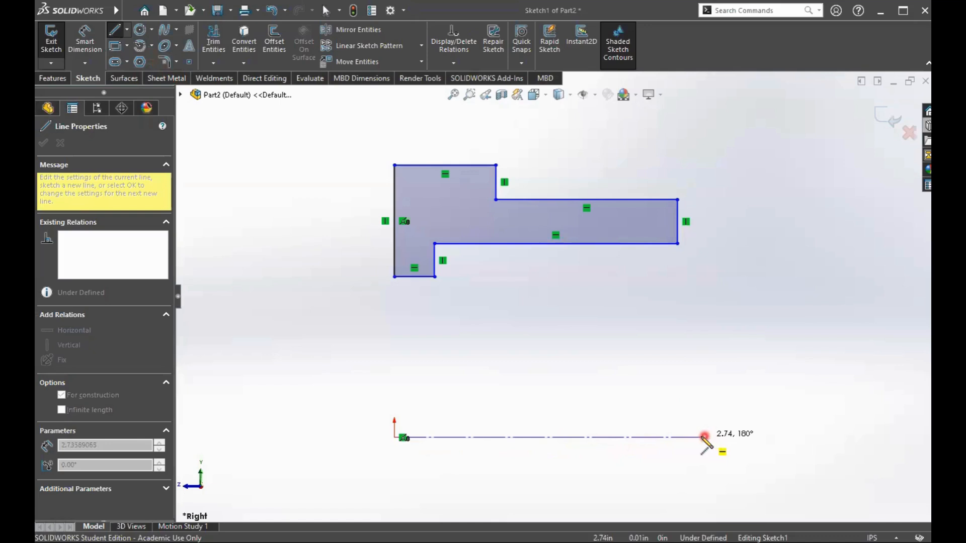
{"action": "left_click", "coordinate": [677, 438]}
{"action": "key", "text": "Escape"}
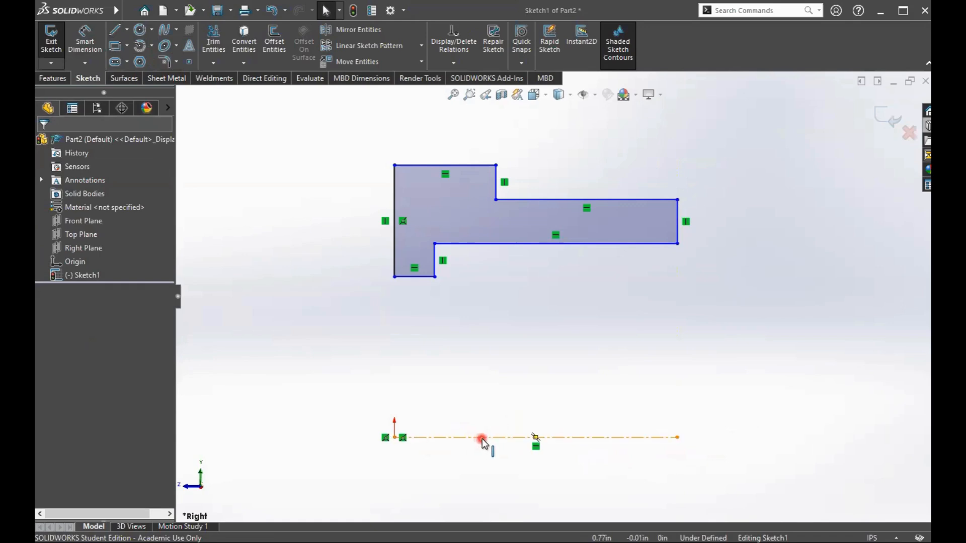
{"action": "scroll", "coordinate": [524, 414], "scroll_direction": "up", "scroll_amount": 5}
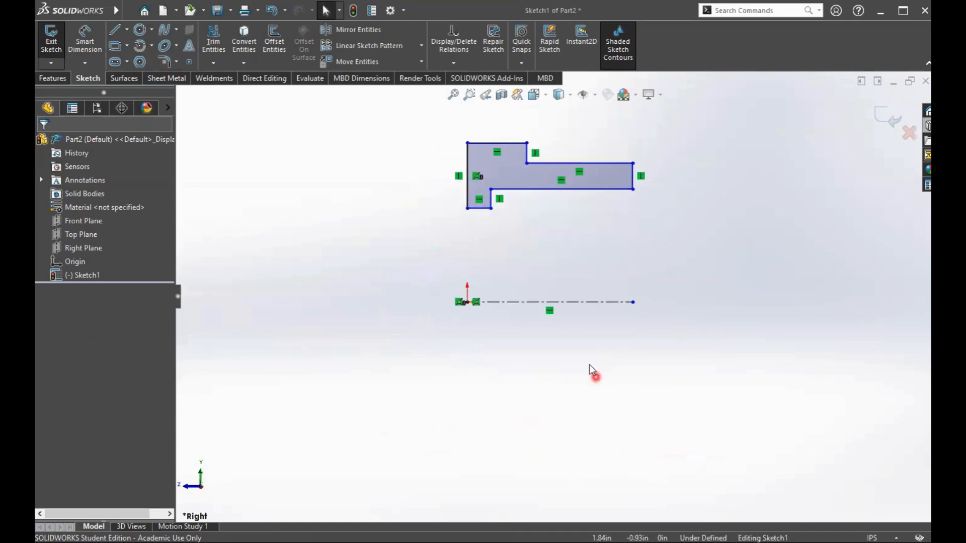
{"action": "scroll", "coordinate": [610, 225], "scroll_direction": "down", "scroll_amount": 1}
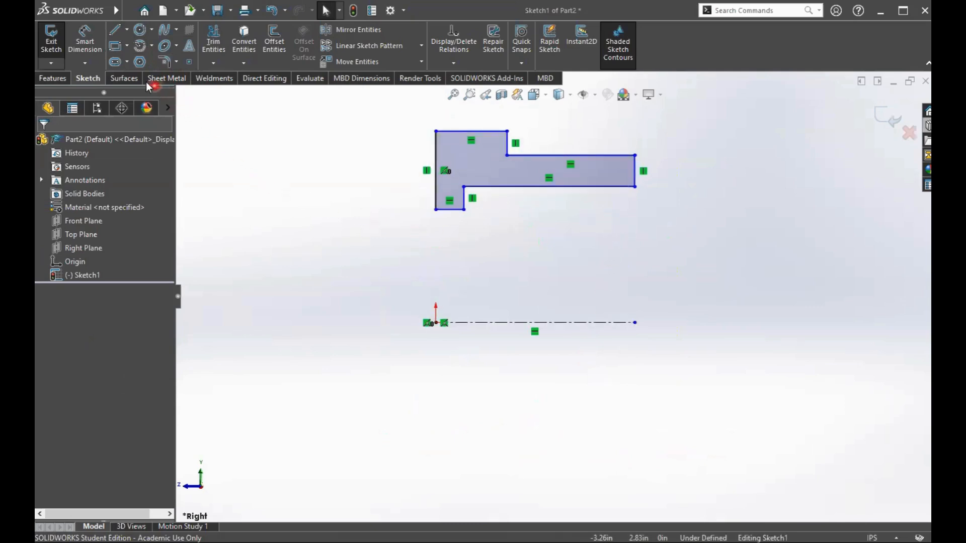
Dimension the profile's short lowest edge about the centerline as a diameter of 3 in
{"action": "left_click", "coordinate": [94, 47]}
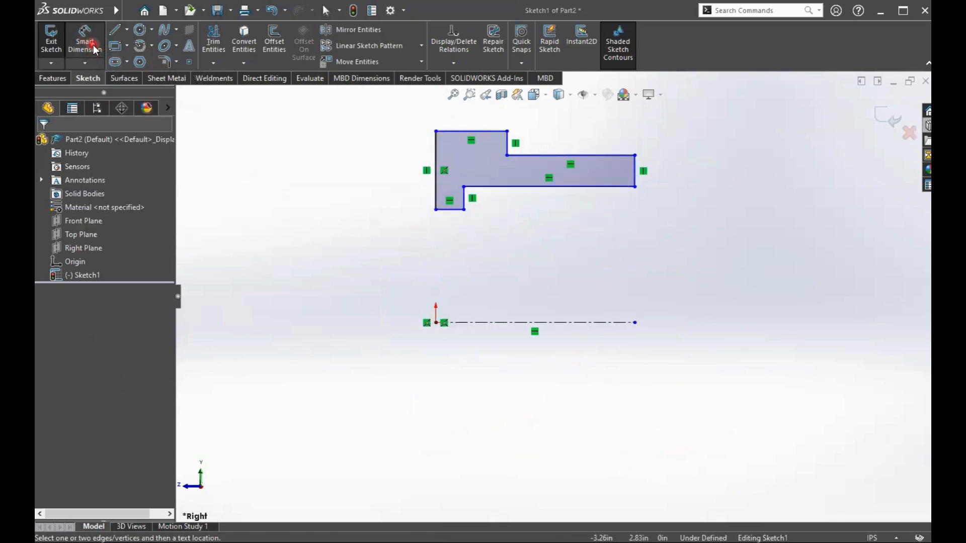
{"action": "left_click", "coordinate": [453, 324]}
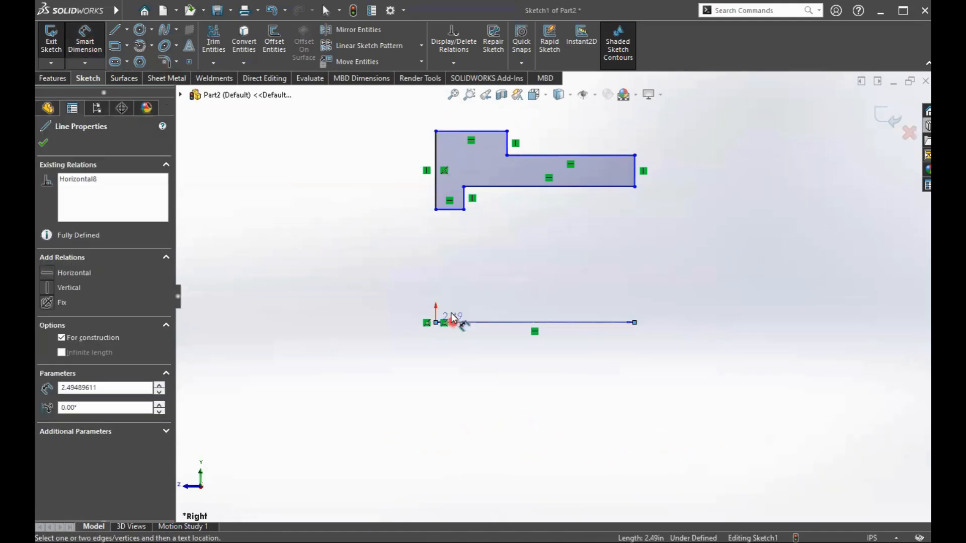
{"action": "left_click", "coordinate": [451, 211]}
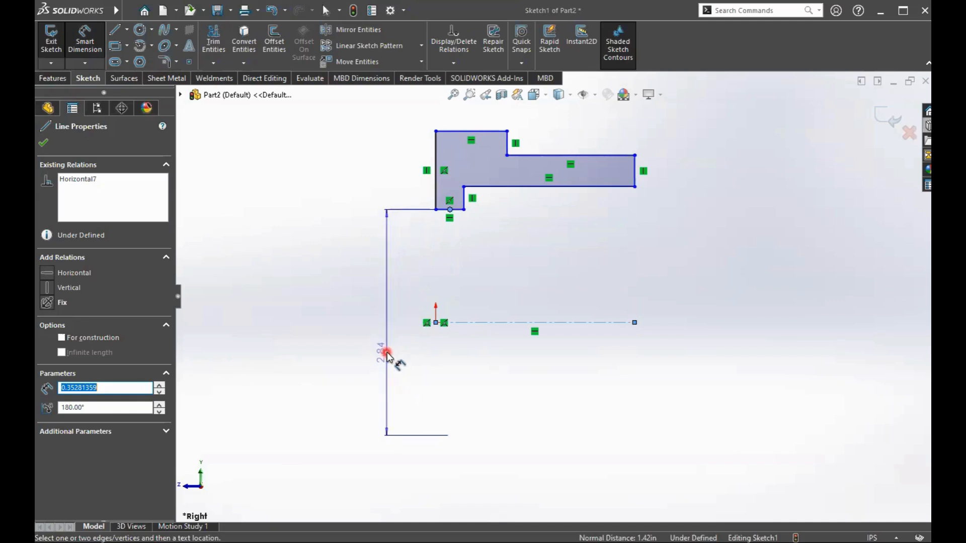
{"action": "left_click", "coordinate": [387, 354]}
{"action": "type", "text": "3"}
{"action": "left_click", "coordinate": [330, 336]}
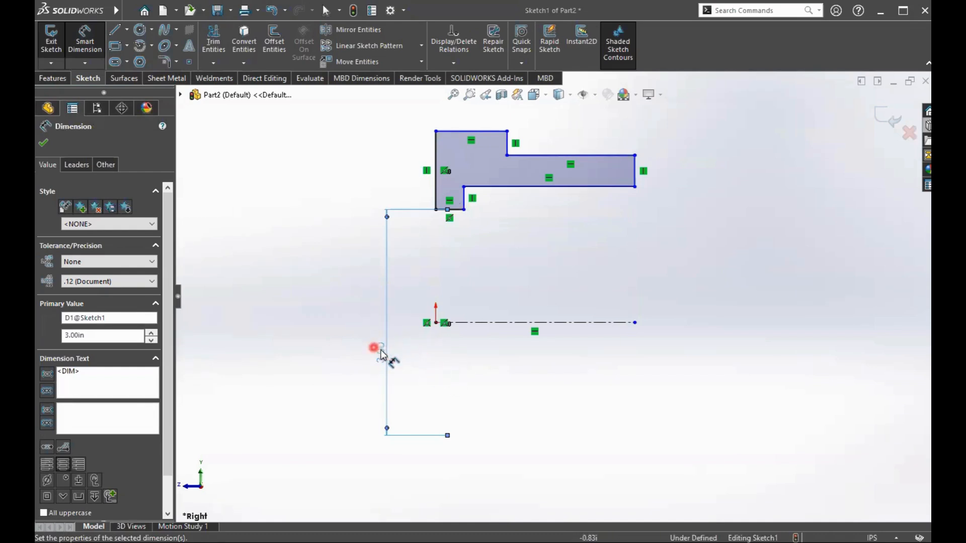
Try to dimension the profile's long inner horizontal edge about the centerline as a diameter of 3.5 in
{"action": "left_click", "coordinate": [470, 371]}
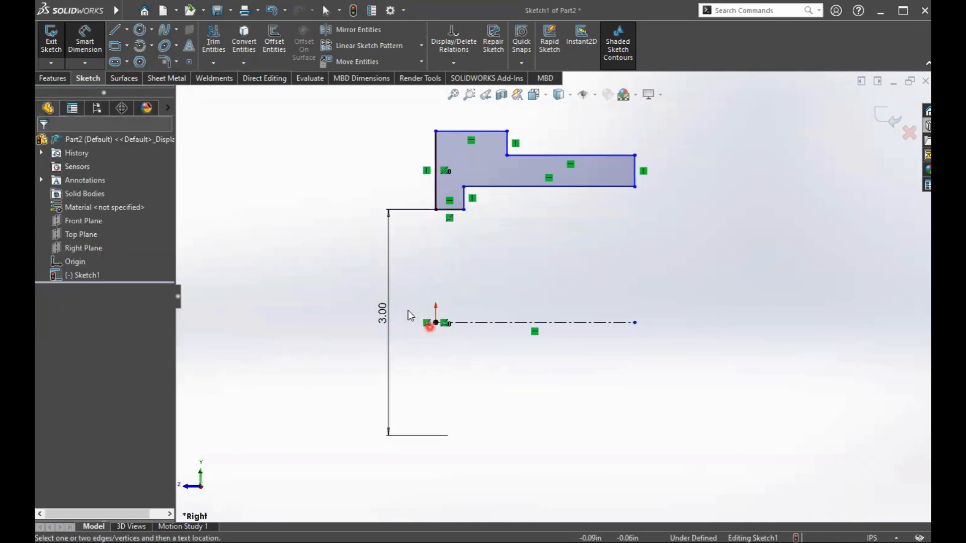
{"action": "key", "text": "Escape"}
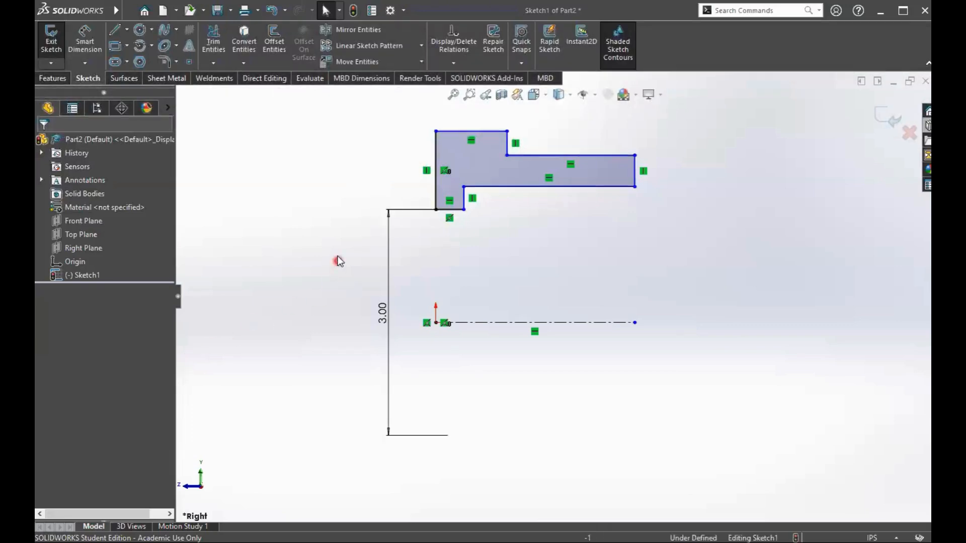
{"action": "left_click", "coordinate": [95, 59]}
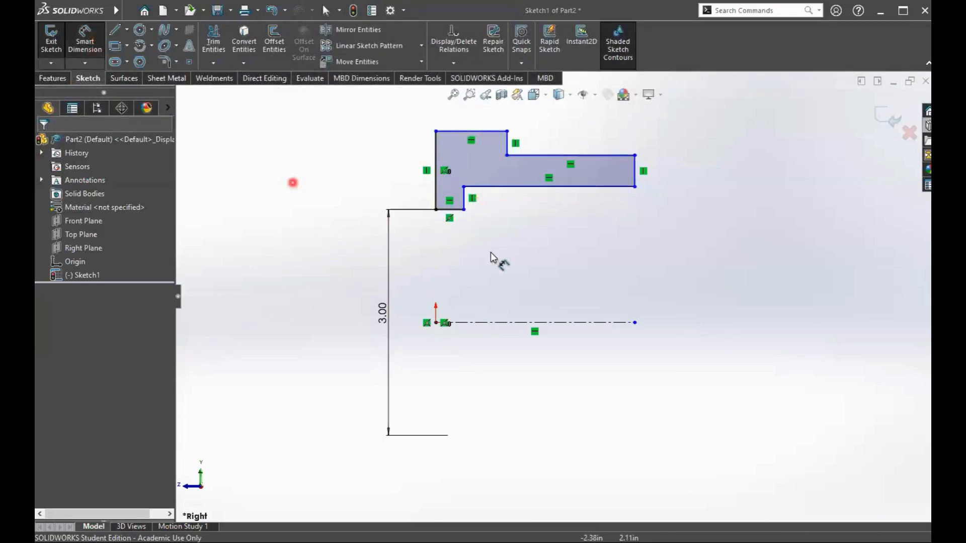
{"action": "left_click", "coordinate": [486, 187]}
{"action": "left_click", "coordinate": [473, 323]}
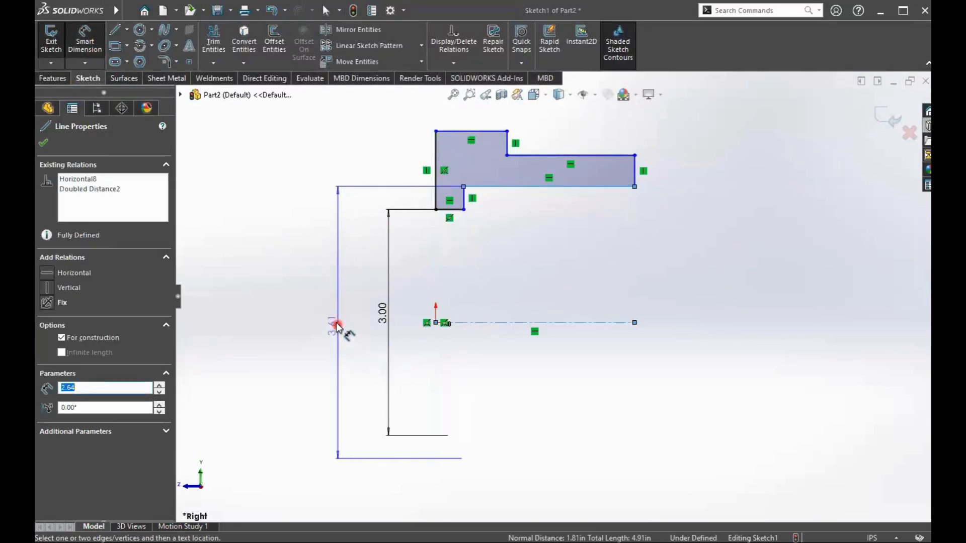
{"action": "left_click", "coordinate": [335, 323]}
{"action": "type", "text": "3.5"}
{"action": "key", "text": "Return"}
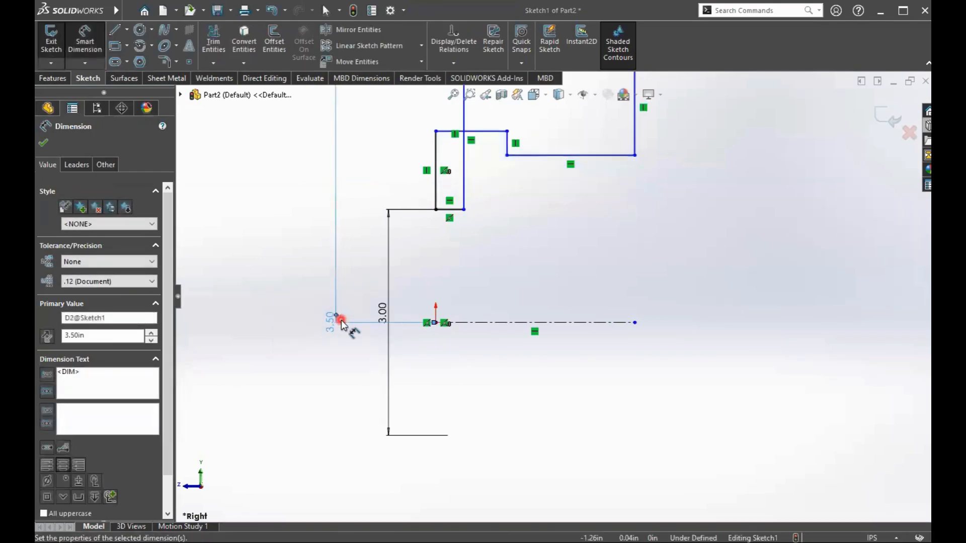
{"action": "mouse_move", "coordinate": [357, 334]}
{"action": "middle_mouse_down", "text": "shift"}
{"action": "mouse_move", "coordinate": [369, 295]}
{"action": "mouse_move", "coordinate": [604, 254]}
{"action": "mouse_move", "coordinate": [391, 322]}
{"action": "mouse_move", "coordinate": [378, 307]}
{"action": "middle_mouse_up", "text": "shift"}
Undo the 3.5 in value and delete the wrong dimension between the long inner edge and the centerline
{"action": "key", "text": "Delete"}
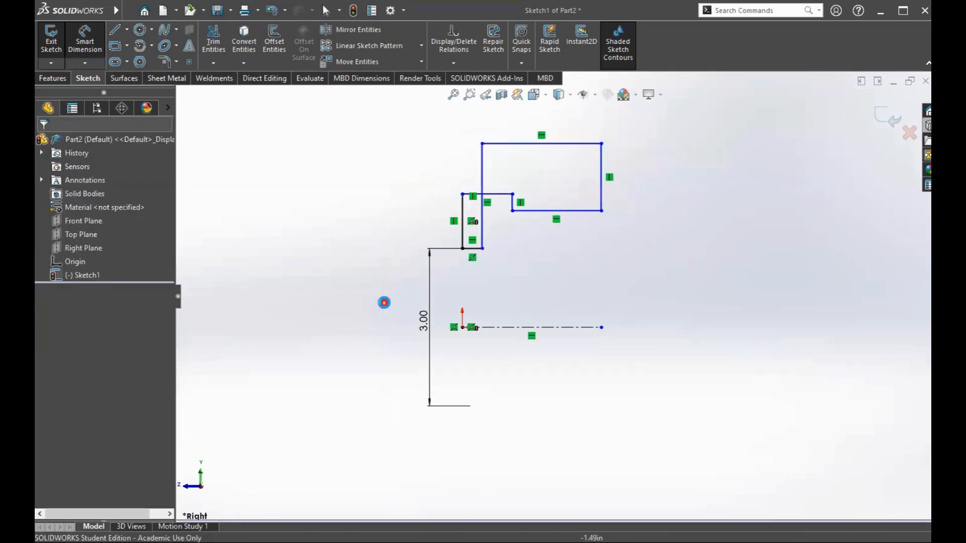
{"action": "key", "text": "ctrl+z"}
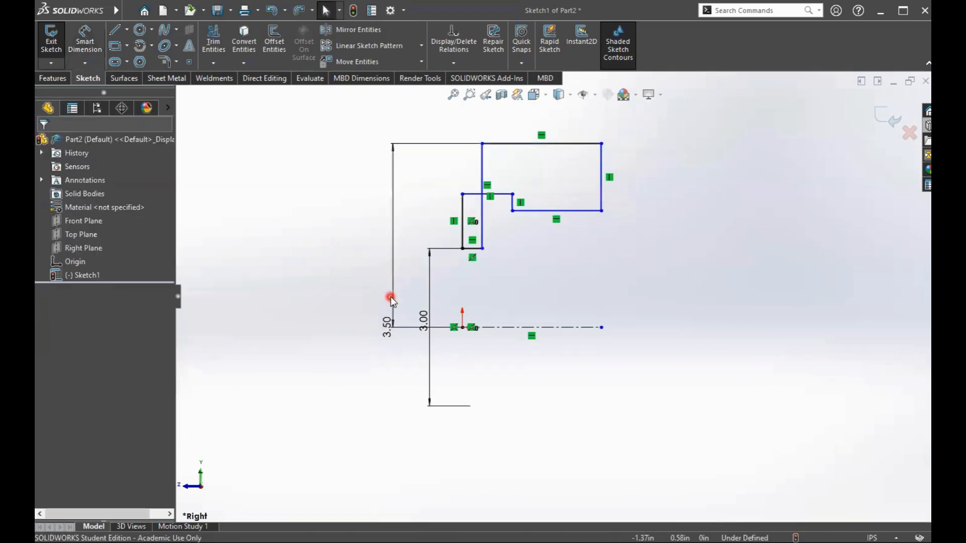
{"action": "key", "text": "ctrl+z"}
{"action": "left_click", "coordinate": [390, 297]}
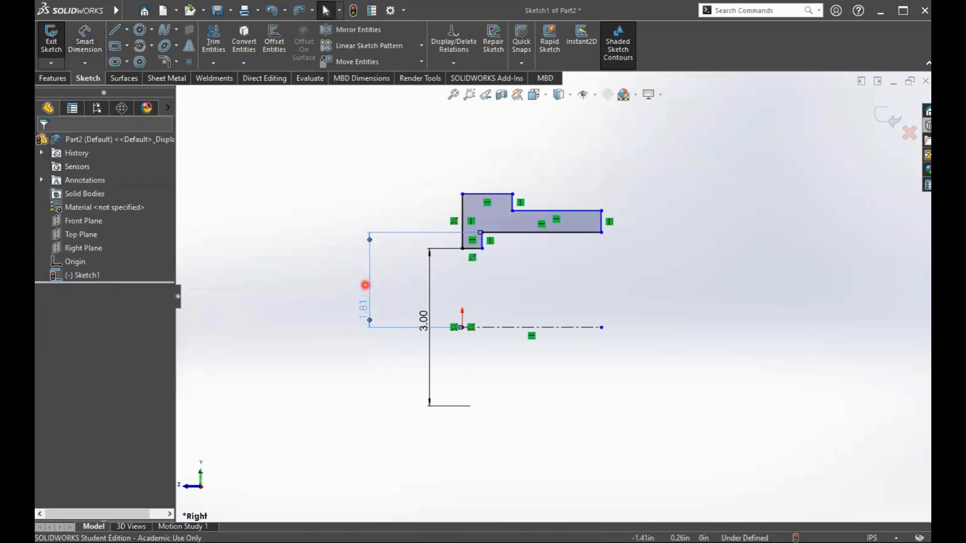
{"action": "key", "text": "Delete"}
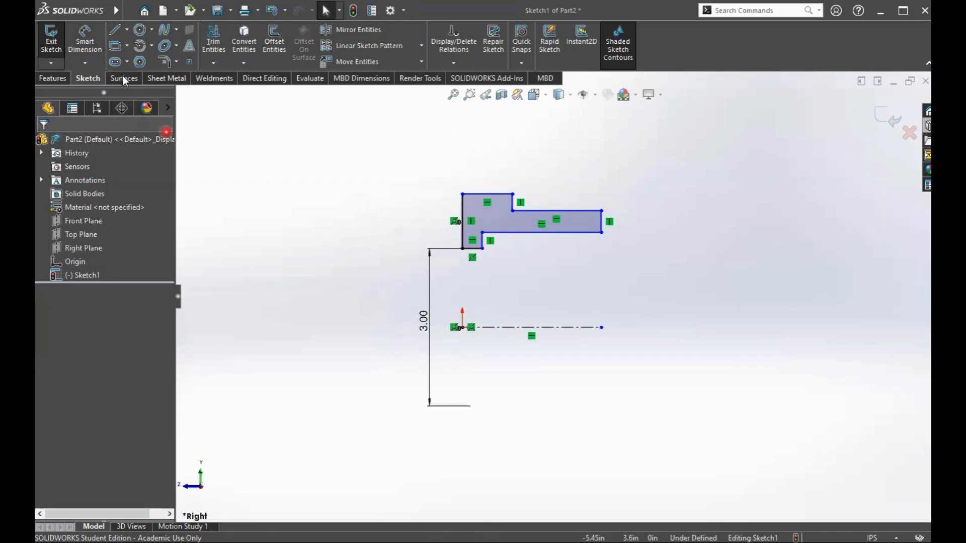
Dimension the profile's long inner horizontal edge about the centerline as a diameter of 3.5 in
{"action": "left_click", "coordinate": [90, 46]}
{"action": "left_click", "coordinate": [513, 232]}
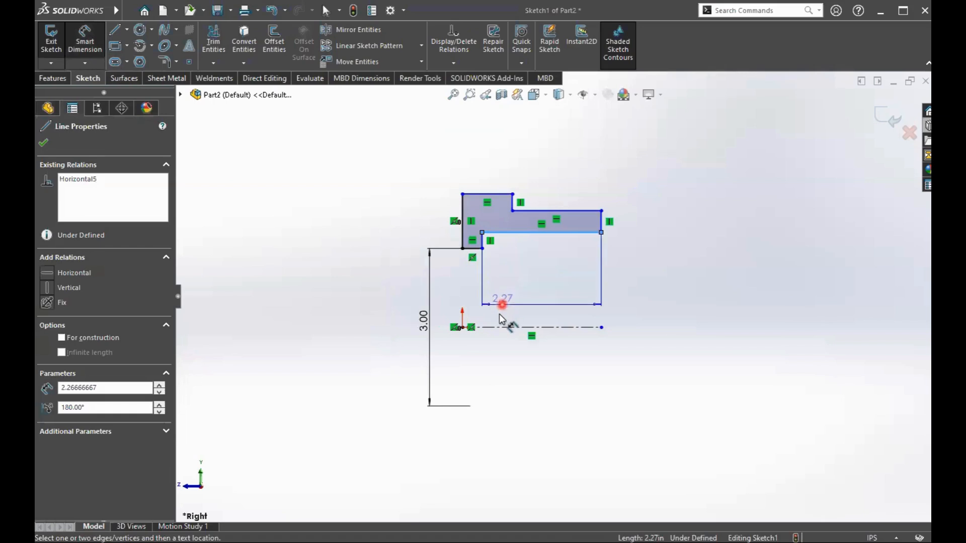
{"action": "left_click", "coordinate": [497, 327]}
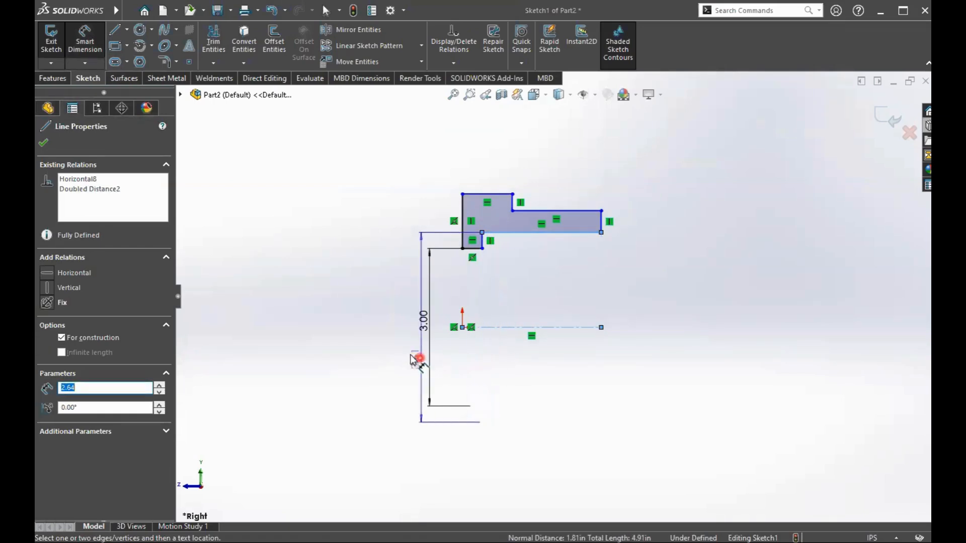
{"action": "left_click", "coordinate": [389, 333]}
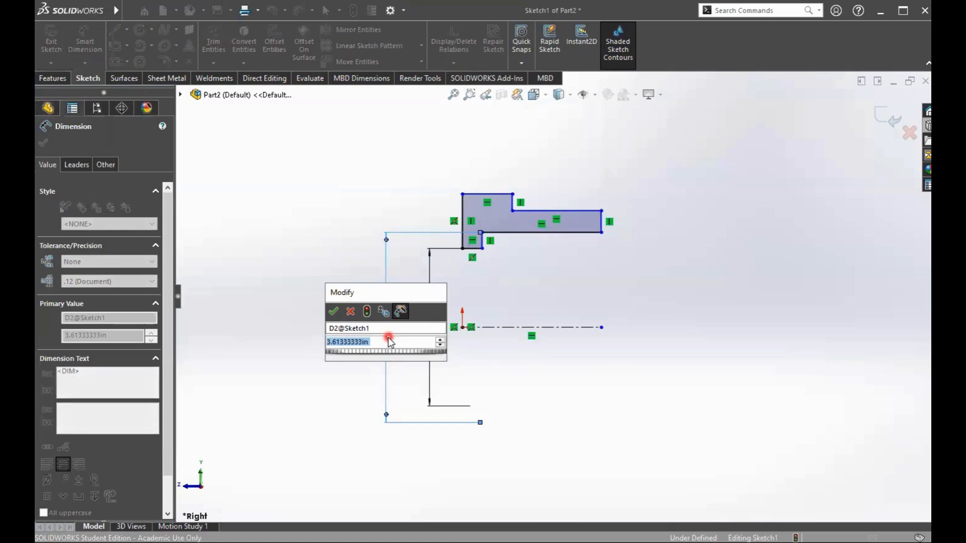
{"action": "type", "text": "3.5"}
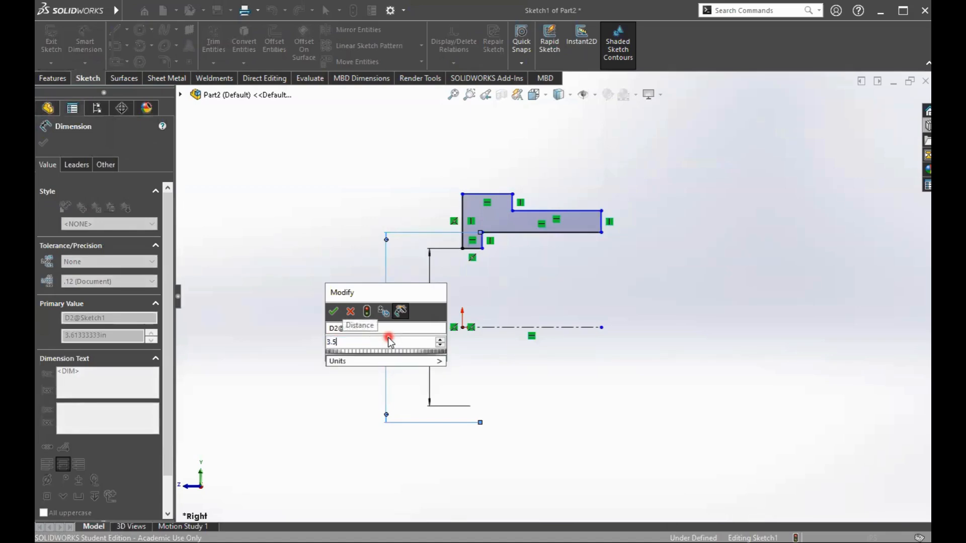
{"action": "key", "text": "Return"}
{"action": "left_click", "coordinate": [663, 391]}
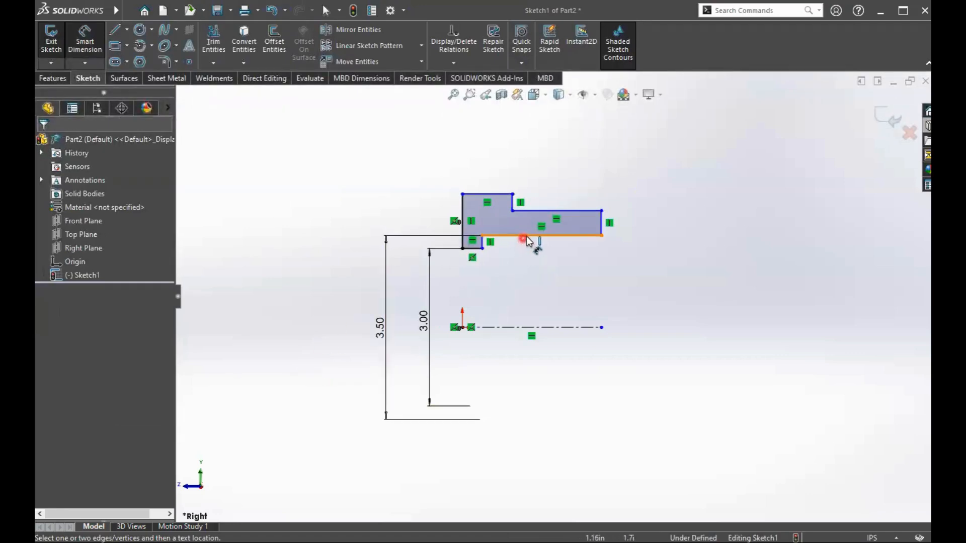
Dimension the long outer horizontal edge of the thin hub section about the centerline as a diameter of 4 in
{"action": "left_click", "coordinate": [529, 235]}
{"action": "key", "text": "Escape"}
{"action": "left_click", "coordinate": [588, 211]}
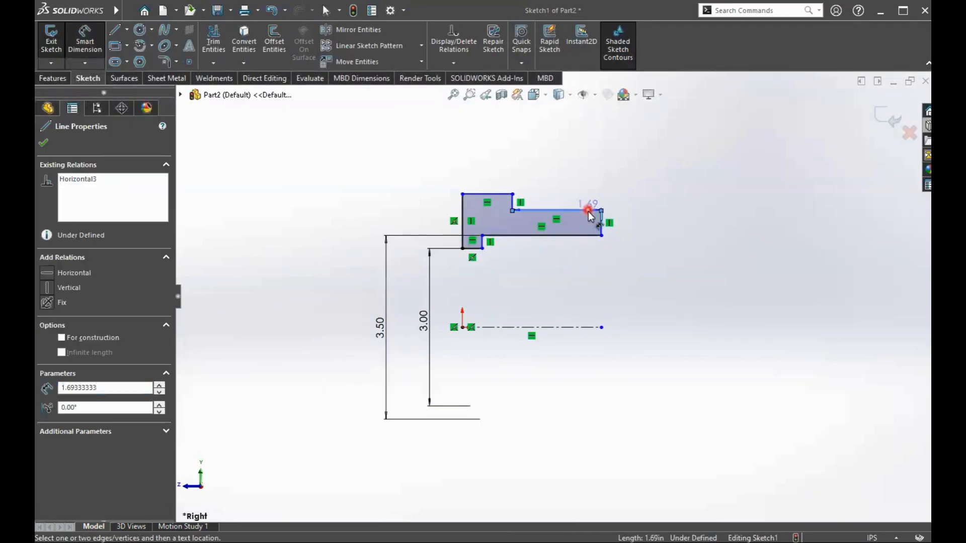
{"action": "left_click", "coordinate": [586, 327]}
{"action": "left_click", "coordinate": [642, 361]}
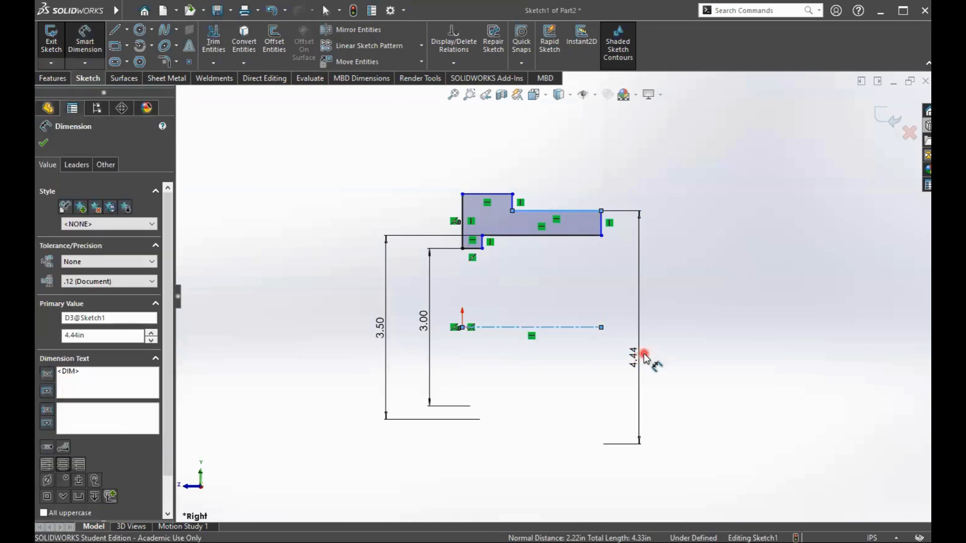
{"action": "type", "text": "4"}
{"action": "key", "text": "Return"}
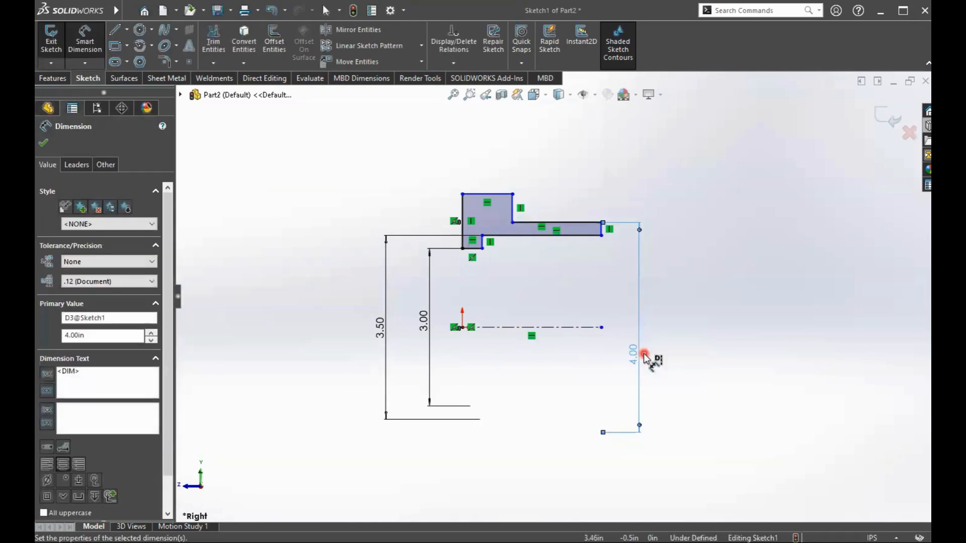
Dimension the profile's topmost horizontal edge about the centerline as a diameter of 7.5 in
{"action": "left_click", "coordinate": [508, 195]}
{"action": "left_click", "coordinate": [598, 327]}
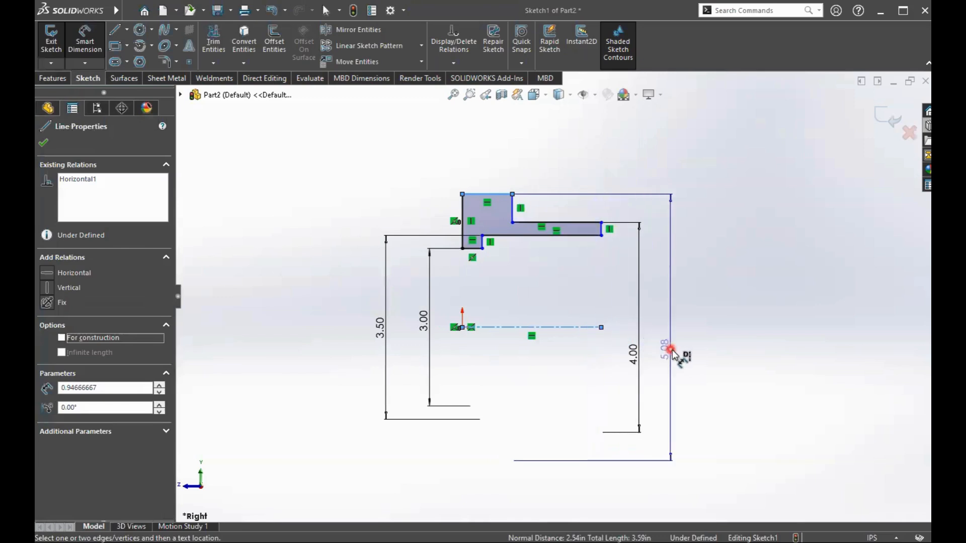
{"action": "left_click", "coordinate": [674, 352]}
{"action": "type", "text": "7.5"}
{"action": "key", "text": "Return"}
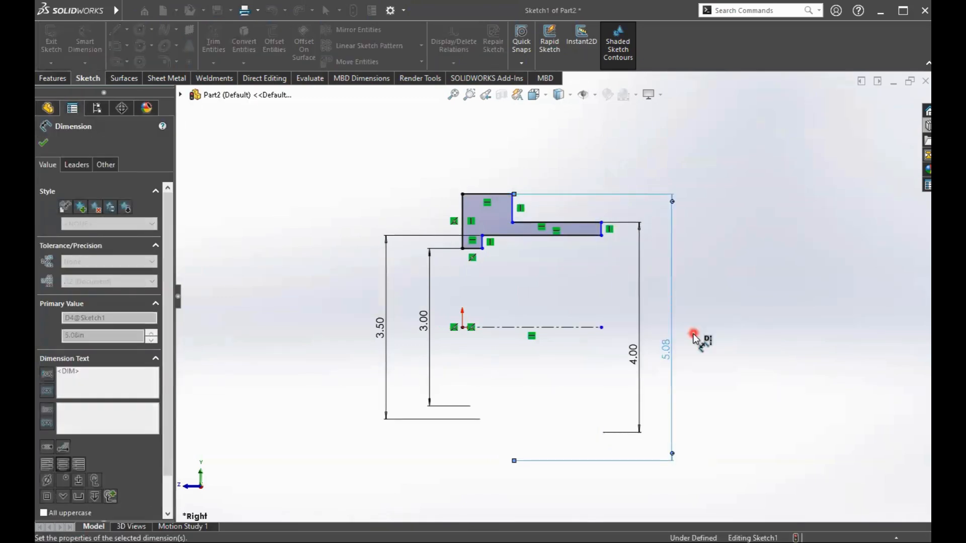
{"action": "scroll", "coordinate": [625, 337], "scroll_direction": "down", "scroll_amount": 2}
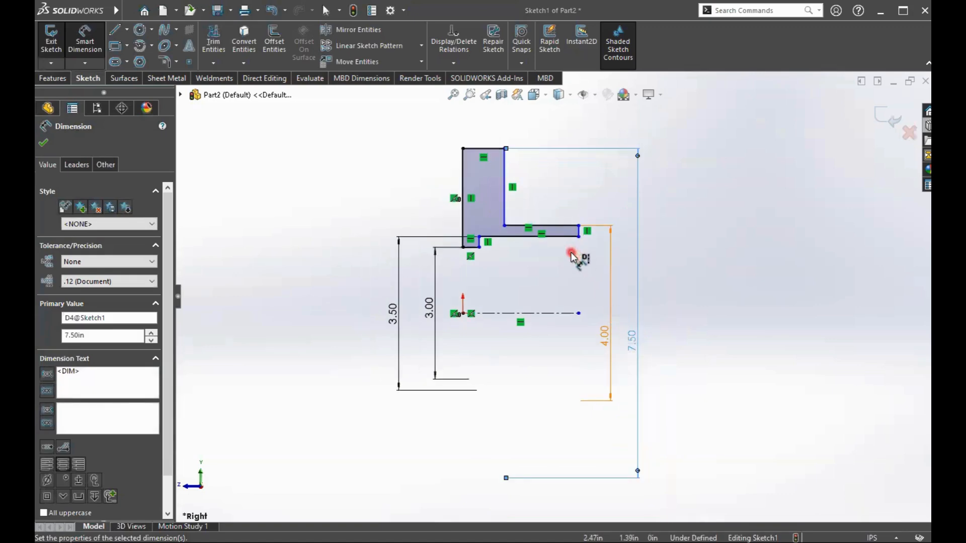
{"action": "key", "text": "Escape"}
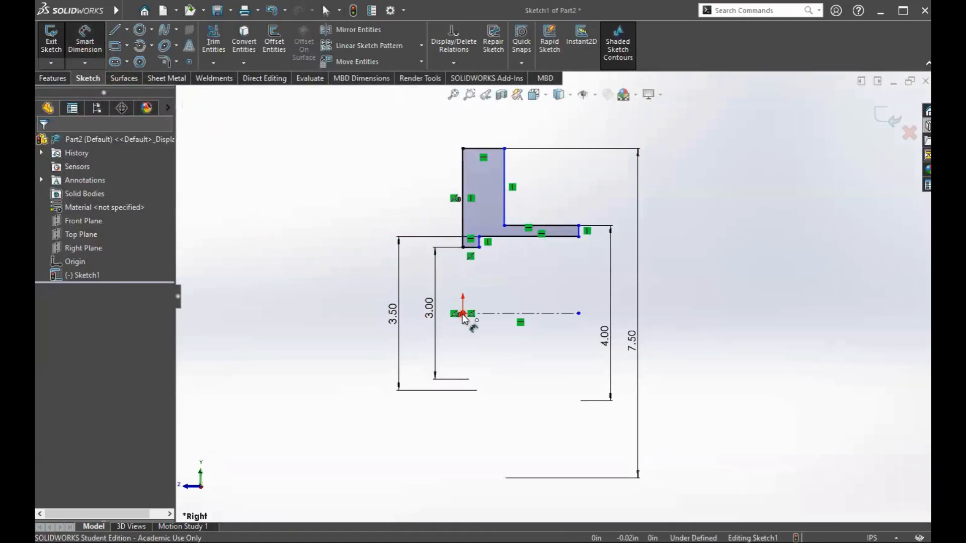
Dimension the horizontal distance from the origin to the outer corner of the short lowest edge as 0.5 in
{"action": "left_click", "coordinate": [479, 249]}
{"action": "left_click", "coordinate": [463, 314]}
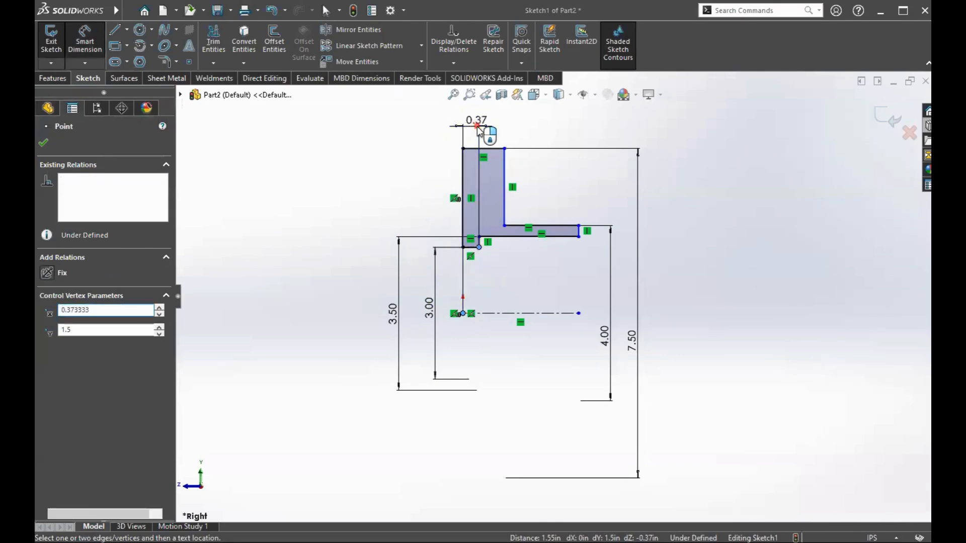
{"action": "left_click", "coordinate": [478, 126]}
{"action": "type", "text": "0.5"}
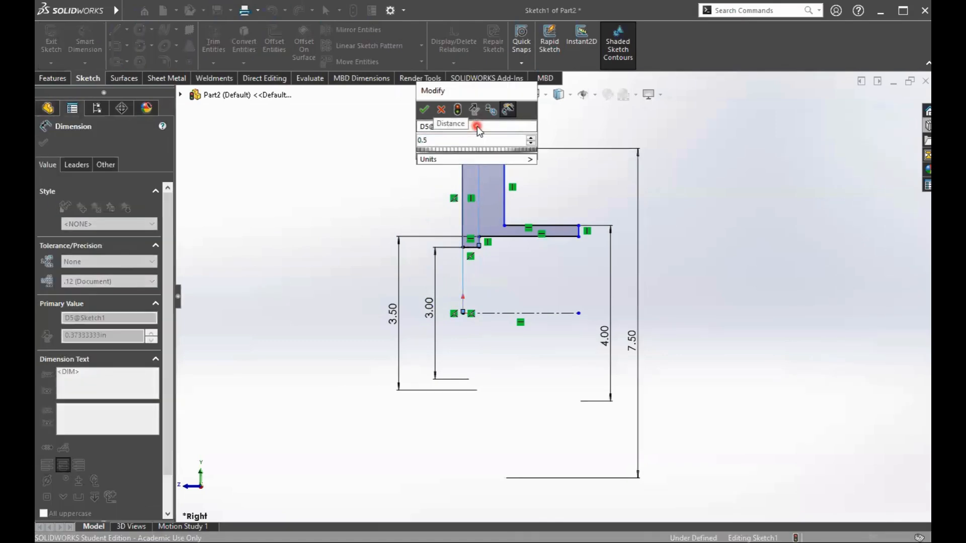
{"action": "key", "text": "Return"}
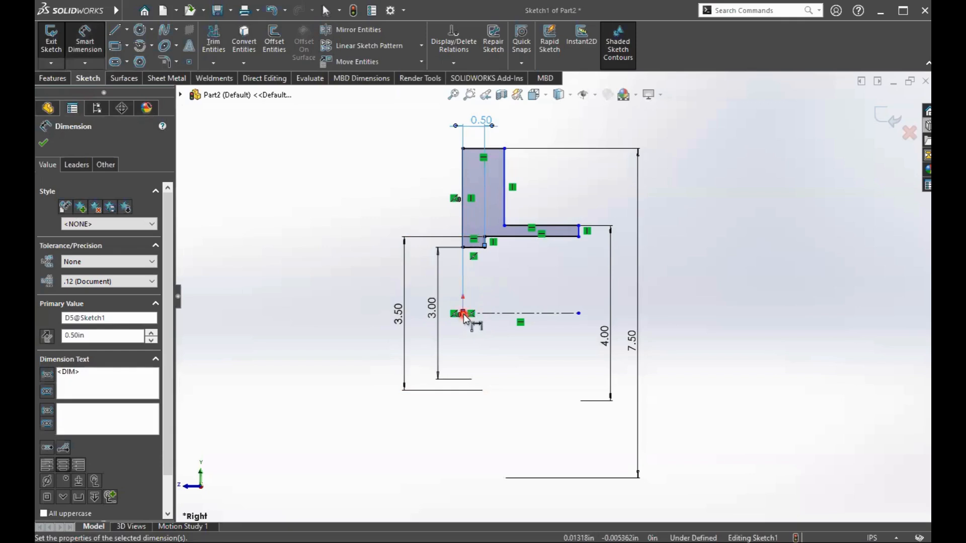
{"action": "key", "text": "Escape"}
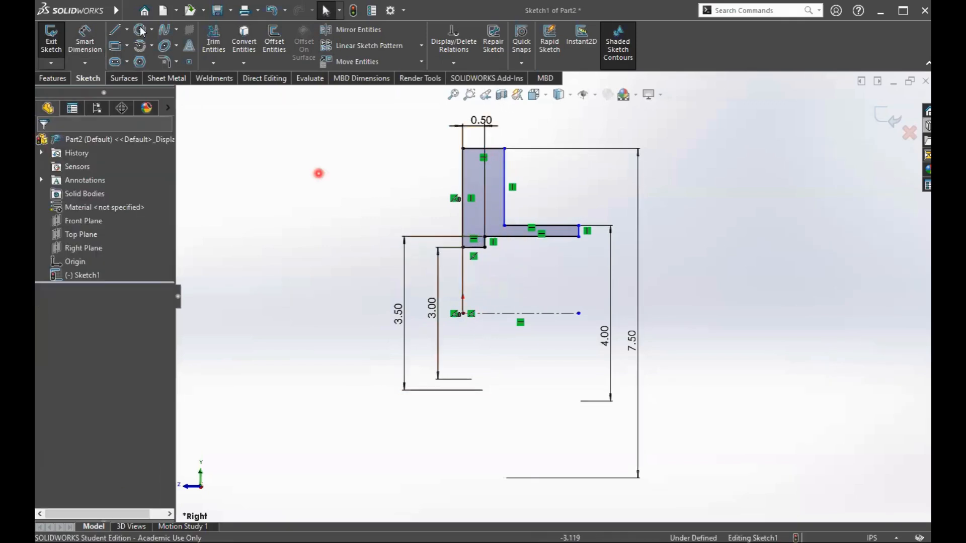
Dimension the flange thickness from the origin to the vertical edge of the upper step as 0.75 in
{"action": "left_click", "coordinate": [462, 314]}
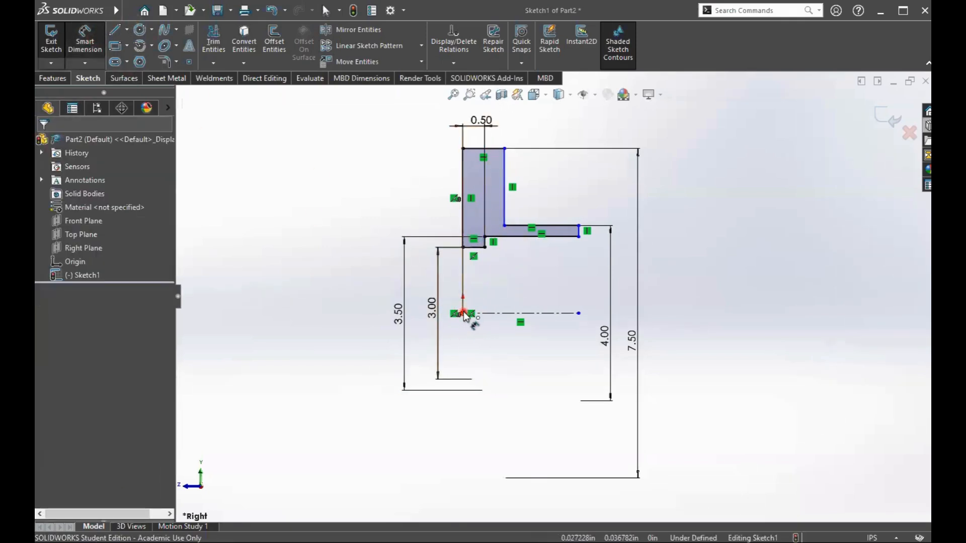
{"action": "left_click", "coordinate": [505, 219]}
{"action": "key", "text": "z"}
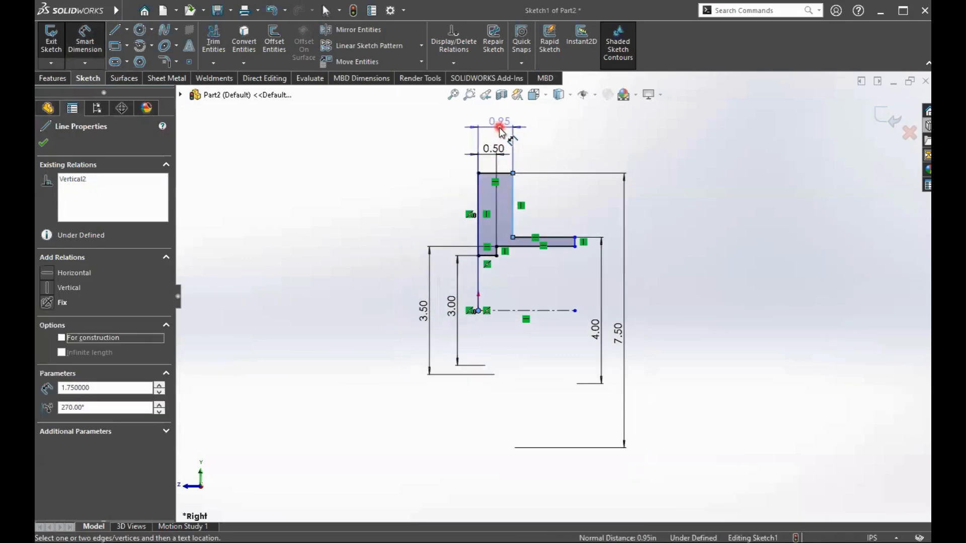
{"action": "left_click", "coordinate": [498, 126]}
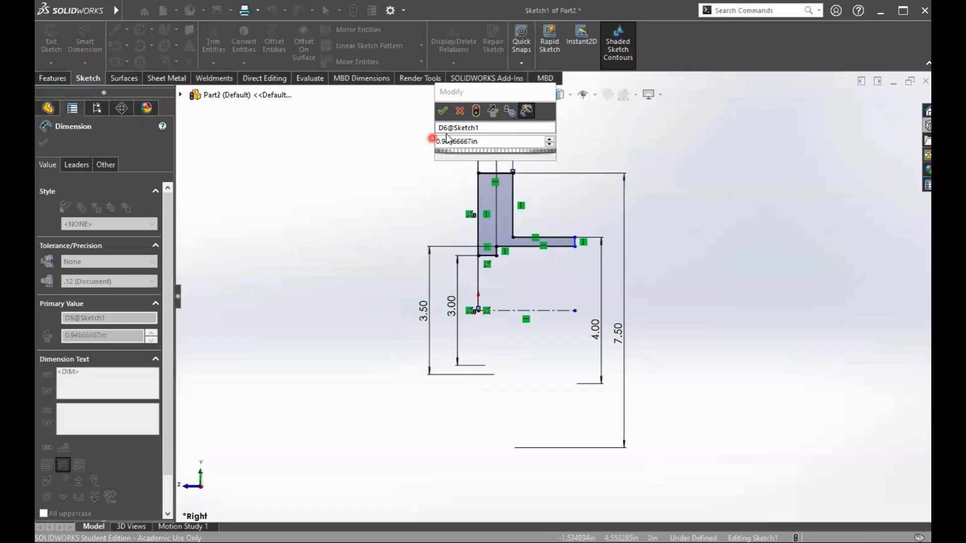
{"action": "type", "text": "0.75"}
{"action": "key", "text": "Return"}
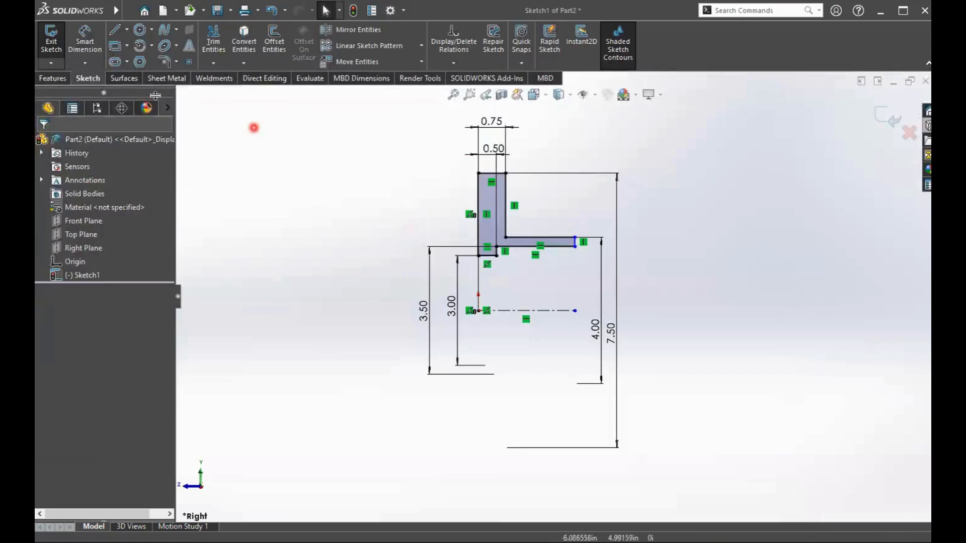
Dimension the profile's overall length from the origin to the end of the thin hub section as 3.5 in
{"action": "left_click", "coordinate": [85, 40]}
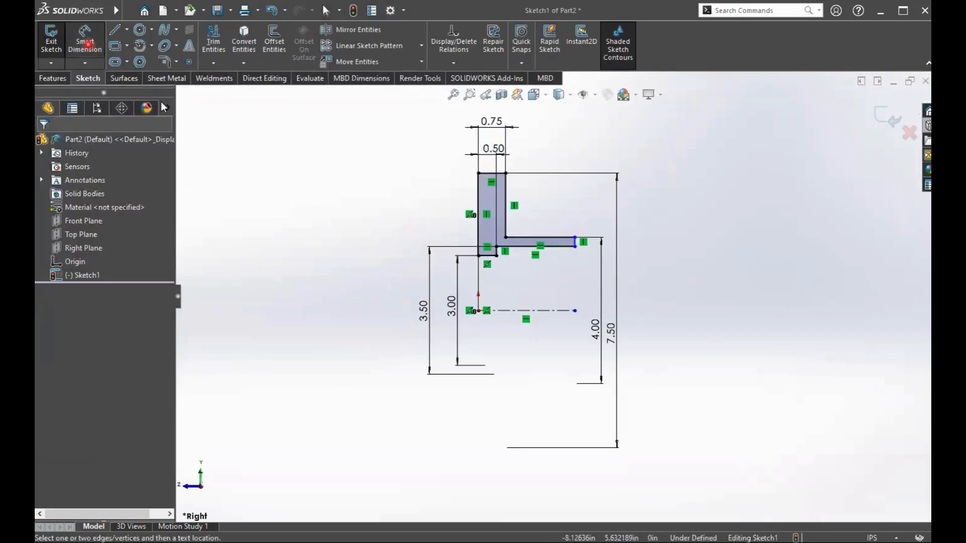
{"action": "left_click", "coordinate": [476, 311]}
{"action": "left_click", "coordinate": [575, 246]}
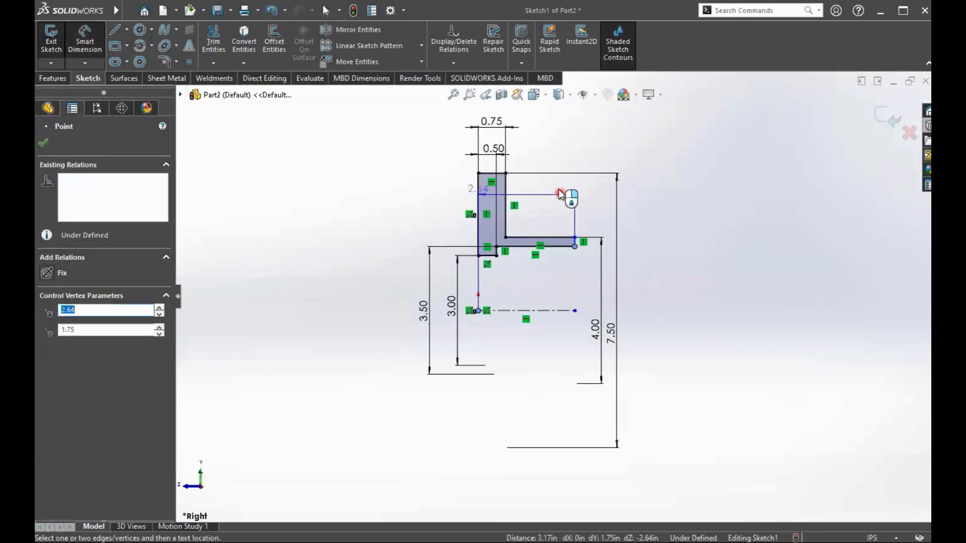
{"action": "scroll", "coordinate": [563, 196], "scroll_direction": "up", "scroll_amount": 2}
{"action": "left_click", "coordinate": [547, 165]}
{"action": "type", "text": "3.5"}
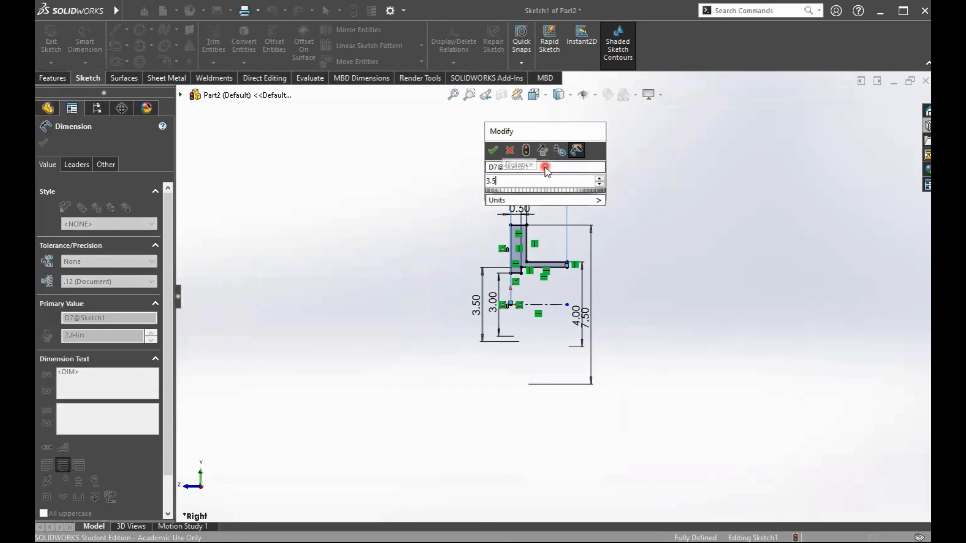
{"action": "key", "text": "Return"}
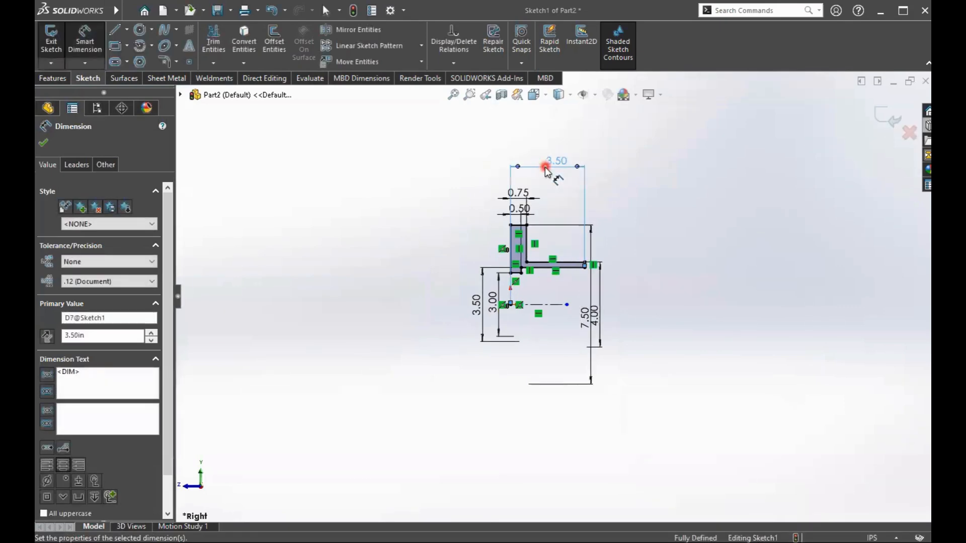
{"action": "scroll", "coordinate": [573, 256], "scroll_direction": "down", "scroll_amount": 3}
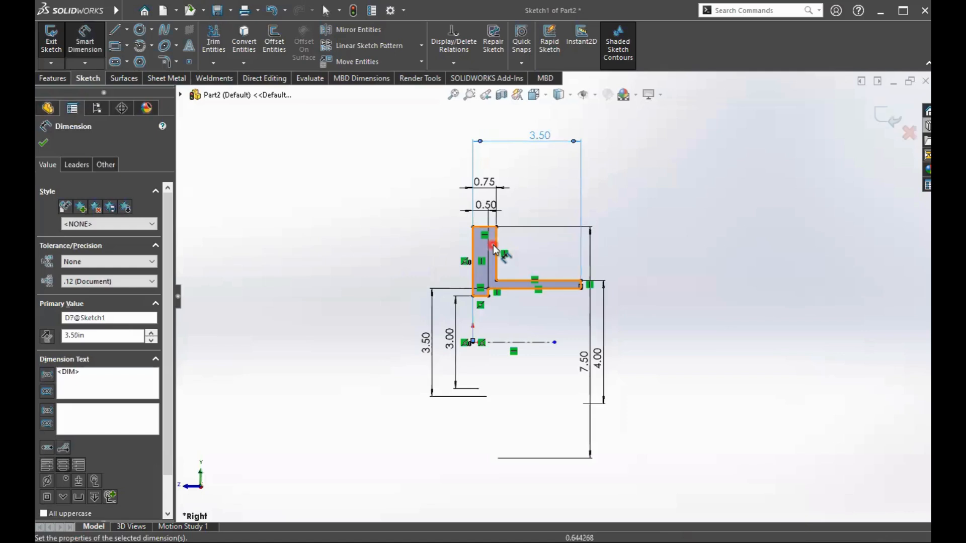
{"action": "left_click", "coordinate": [610, 269]}
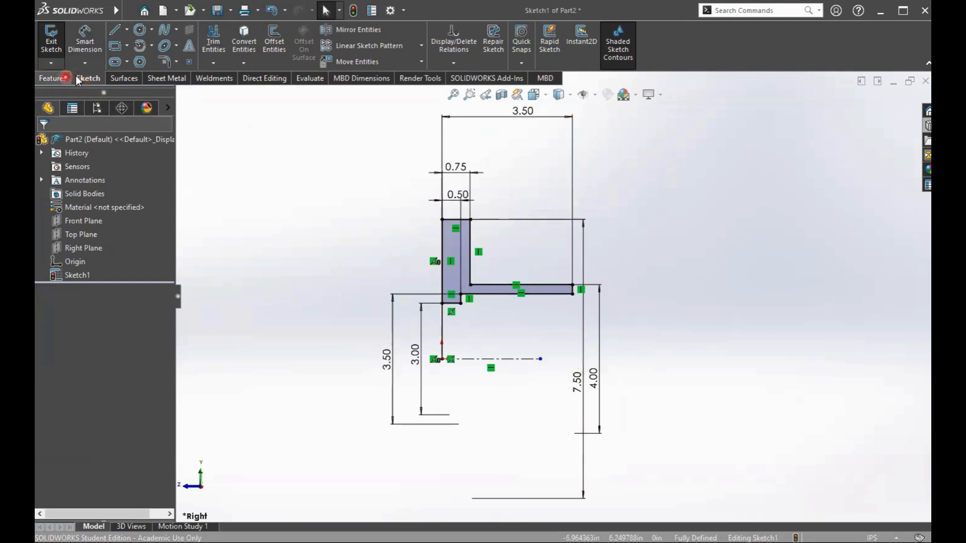
Revolve the flange profile 360 degrees about its centerline into a solid body
{"action": "left_click", "coordinate": [55, 78]}
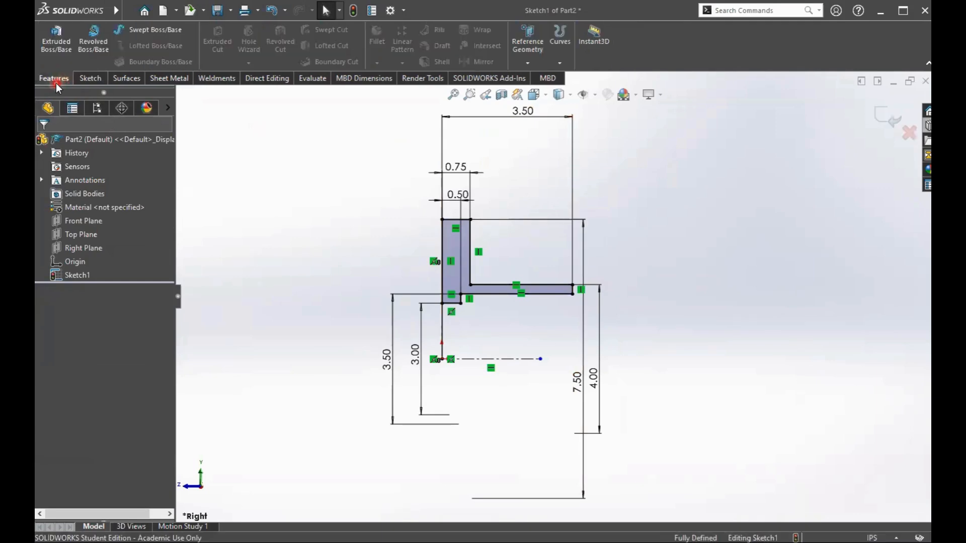
{"action": "left_click", "coordinate": [93, 53]}
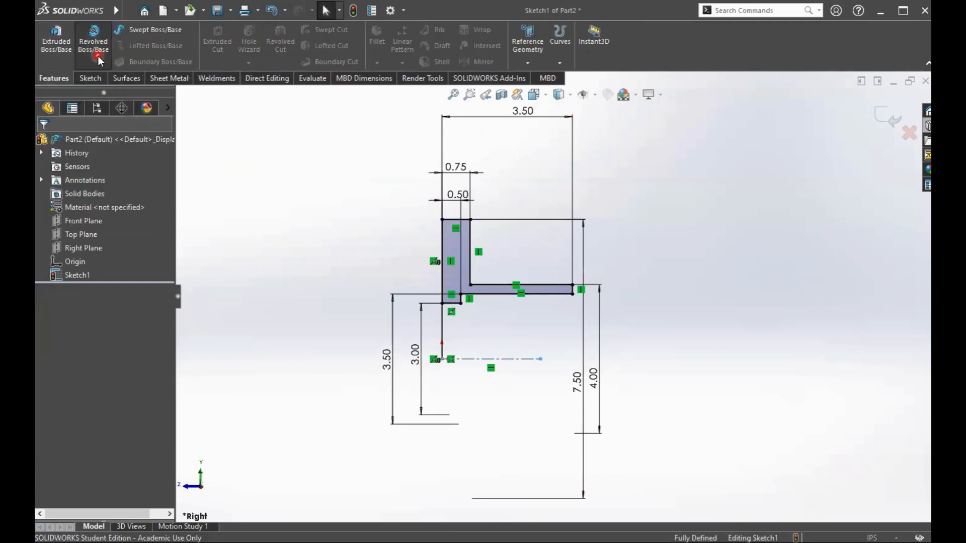
{"action": "mouse_move", "coordinate": [652, 245]}
{"action": "middle_mouse_down"}
{"action": "mouse_move", "coordinate": [658, 421]}
{"action": "mouse_move", "coordinate": [625, 366]}
{"action": "middle_mouse_up"}
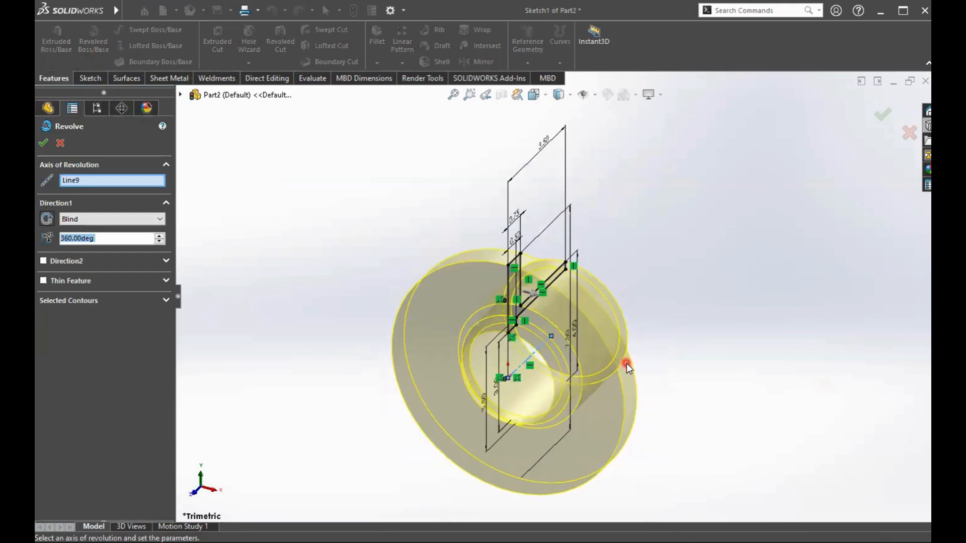
{"action": "left_click", "coordinate": [124, 179]}
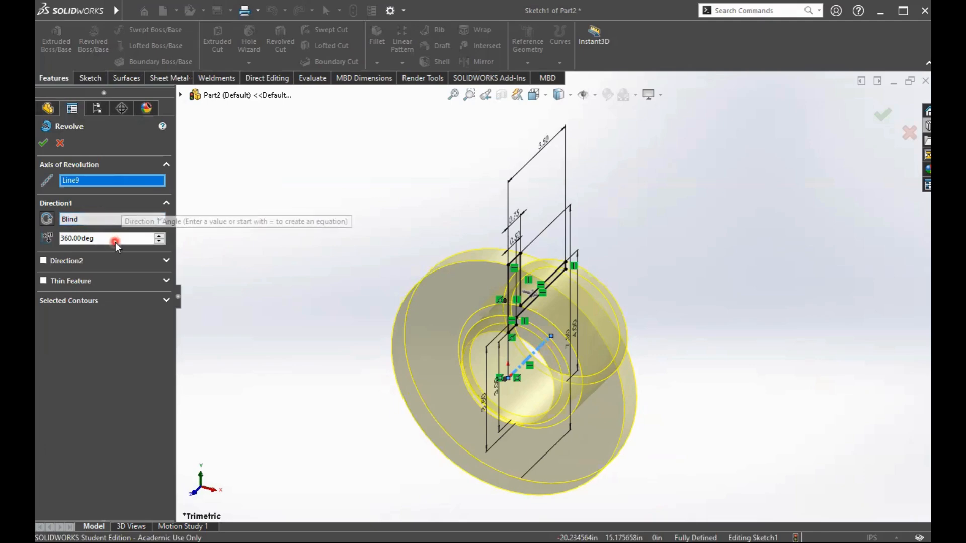
{"action": "left_click", "coordinate": [44, 144]}
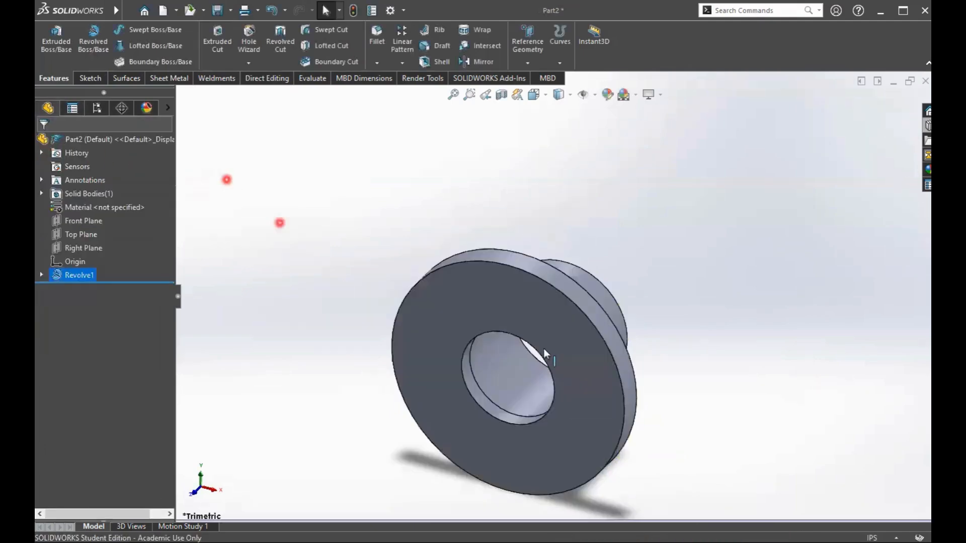
On the Right Plane, sketch a sloped line from the flange face, about 0.96 in above the hub, to the hub's outer edge about 1.85 in away
{"action": "middle_click_drag", "start_coordinate": [683, 293], "coordinate": [517, 357]}
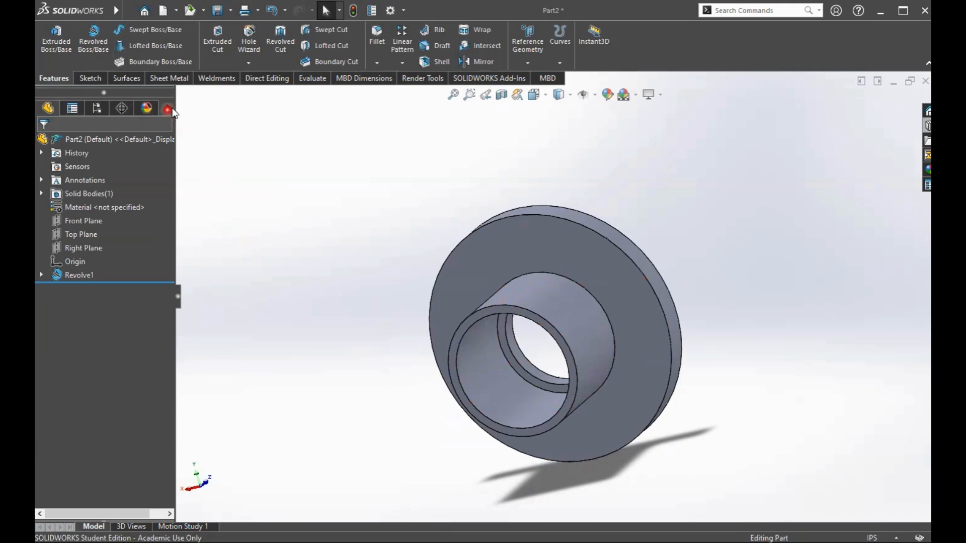
{"action": "left_click", "coordinate": [92, 78]}
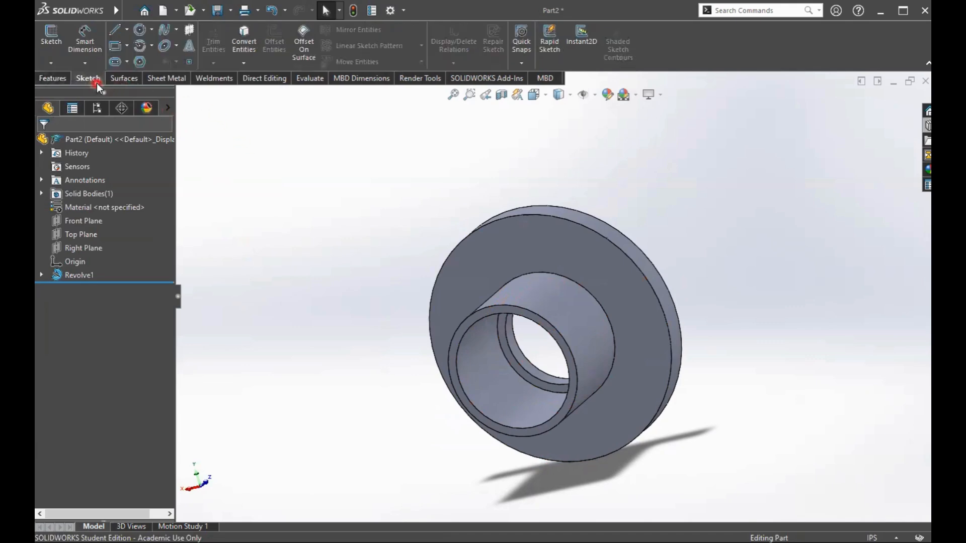
{"action": "left_click", "coordinate": [68, 78]}
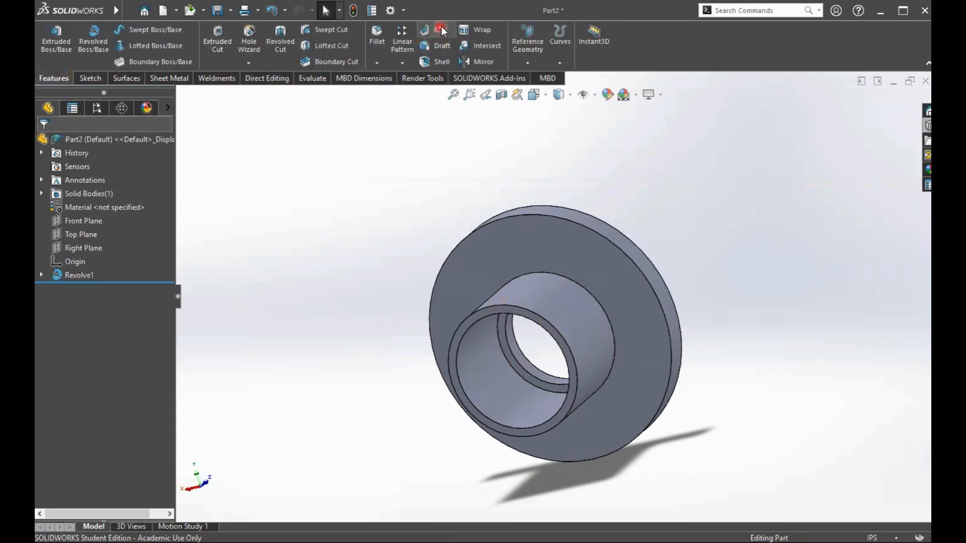
{"action": "left_click", "coordinate": [93, 79]}
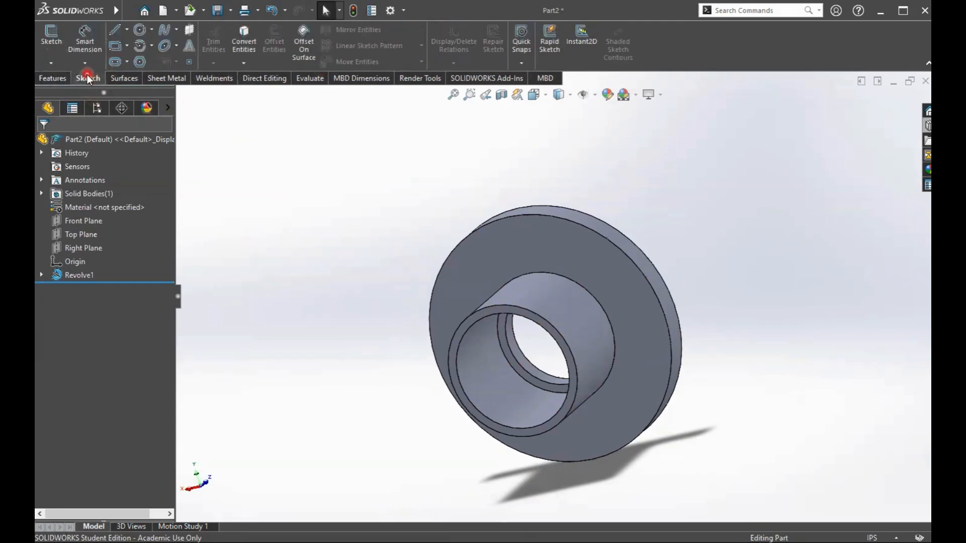
{"action": "left_click", "coordinate": [51, 34]}
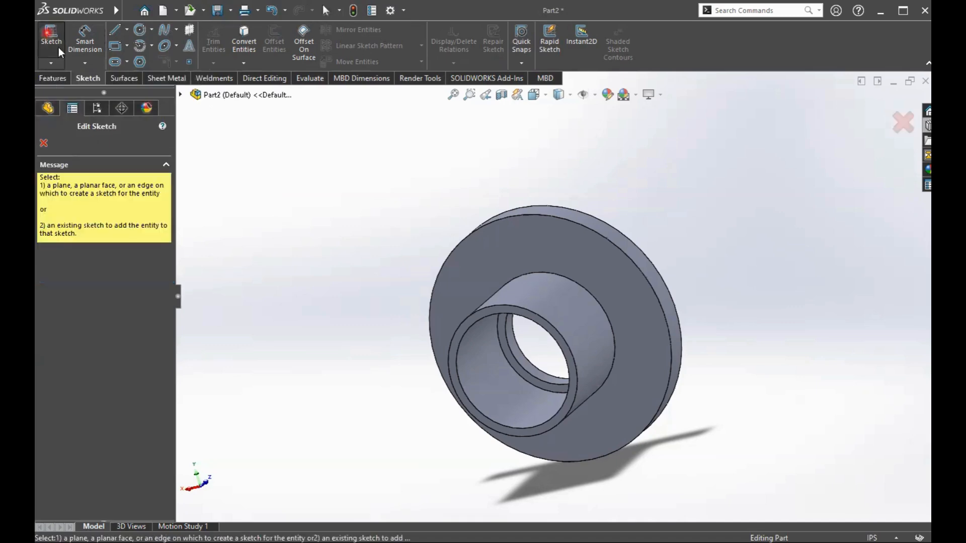
{"action": "left_click", "coordinate": [181, 95]}
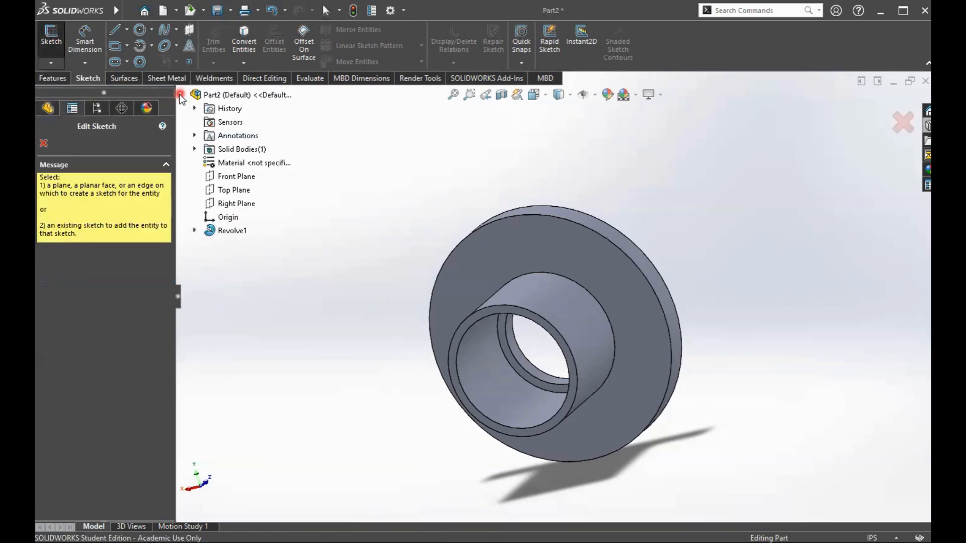
{"action": "left_click", "coordinate": [217, 203]}
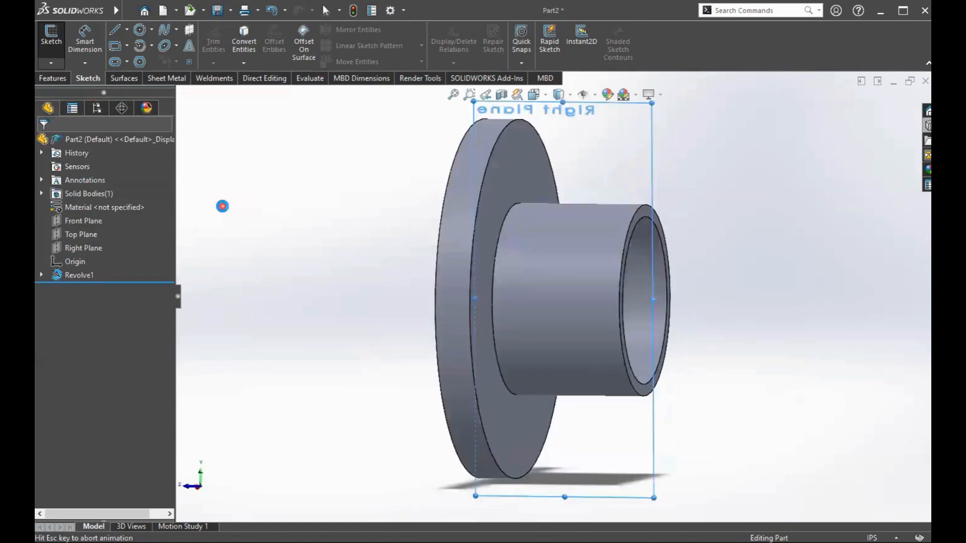
{"action": "left_click", "coordinate": [117, 32]}
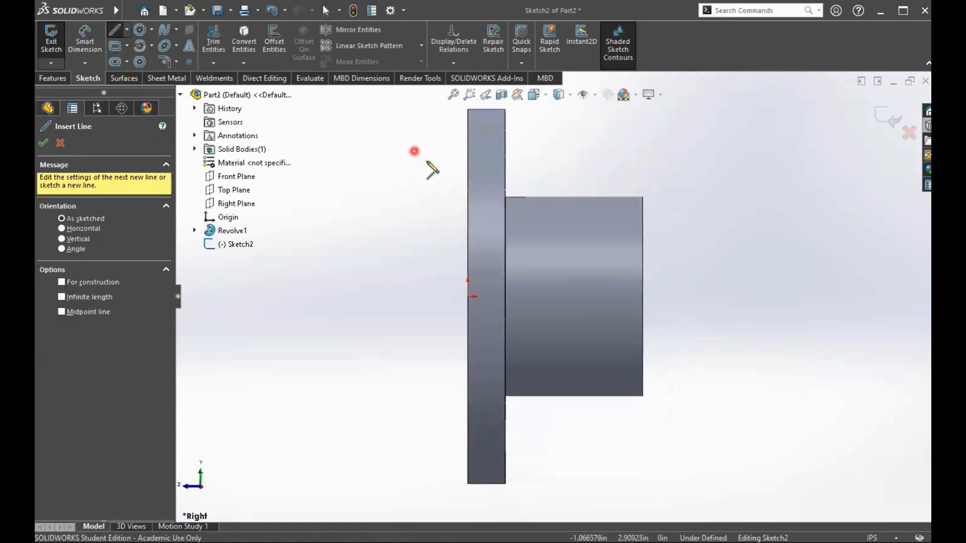
{"action": "left_click", "coordinate": [506, 149]}
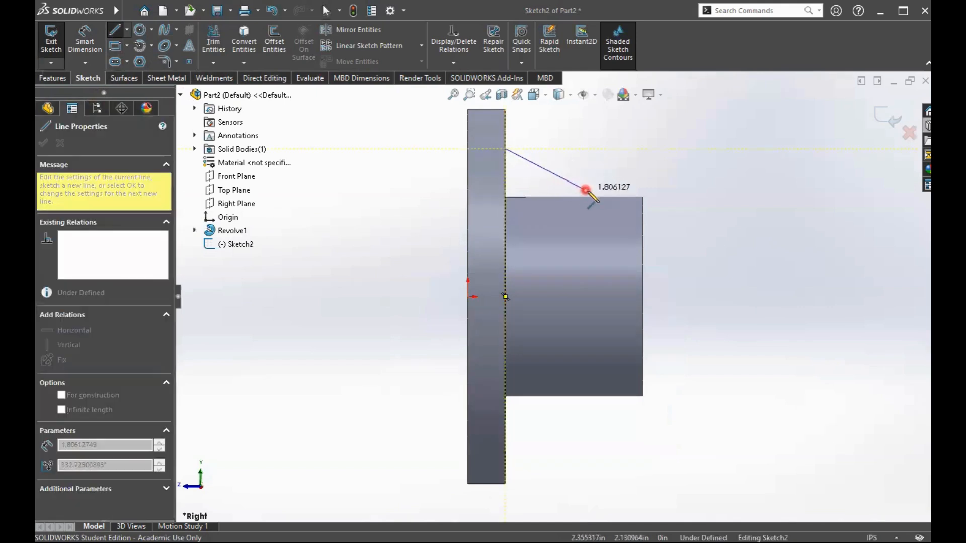
{"action": "left_click", "coordinate": [598, 197]}
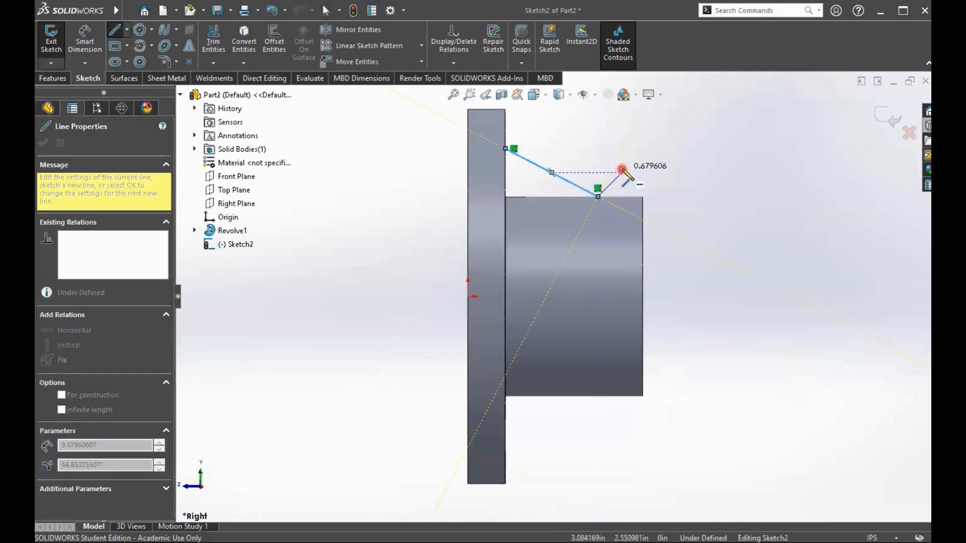
{"action": "key", "text": "Escape"}
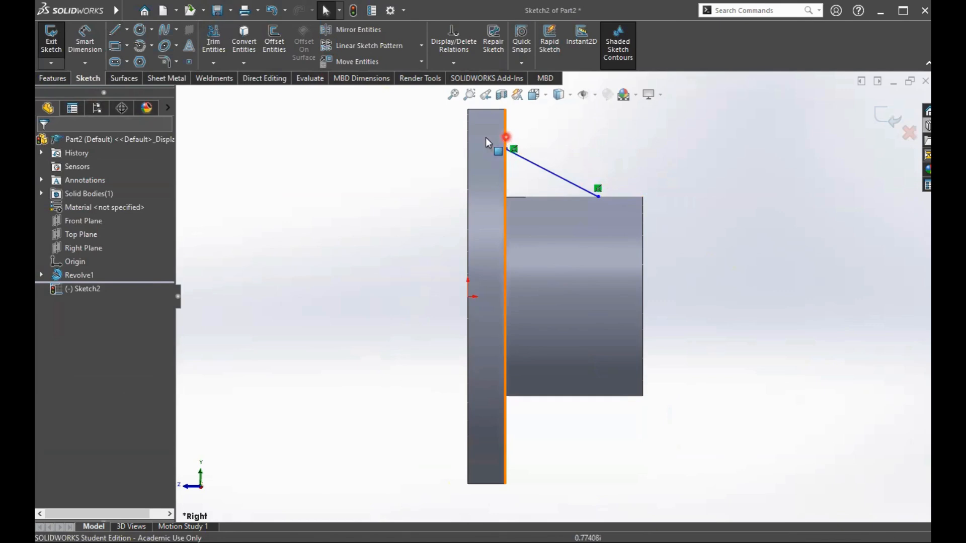
Dimension the vertical distance from the sloped line's upper endpoint to the hub's outer edge as 0.75 in
{"action": "left_click", "coordinate": [86, 43]}
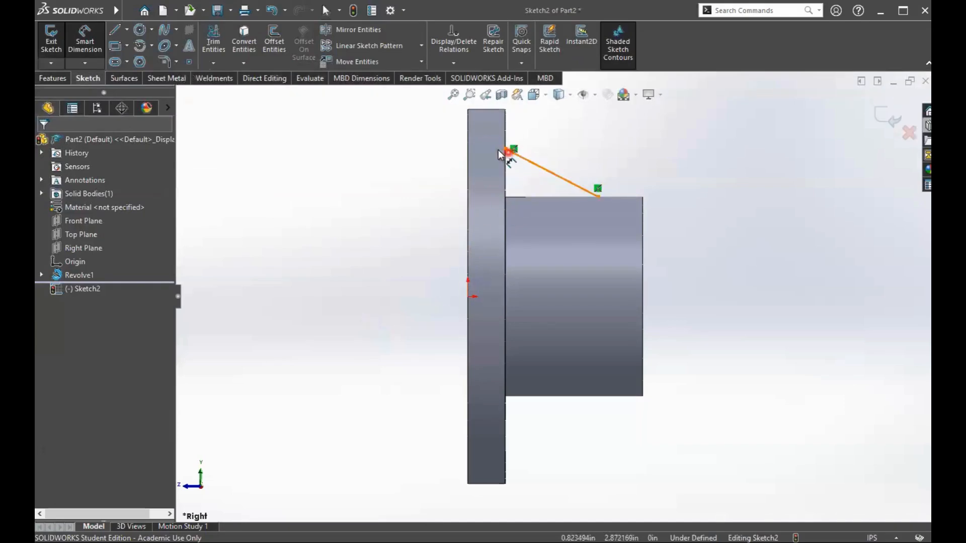
{"action": "left_click", "coordinate": [506, 149]}
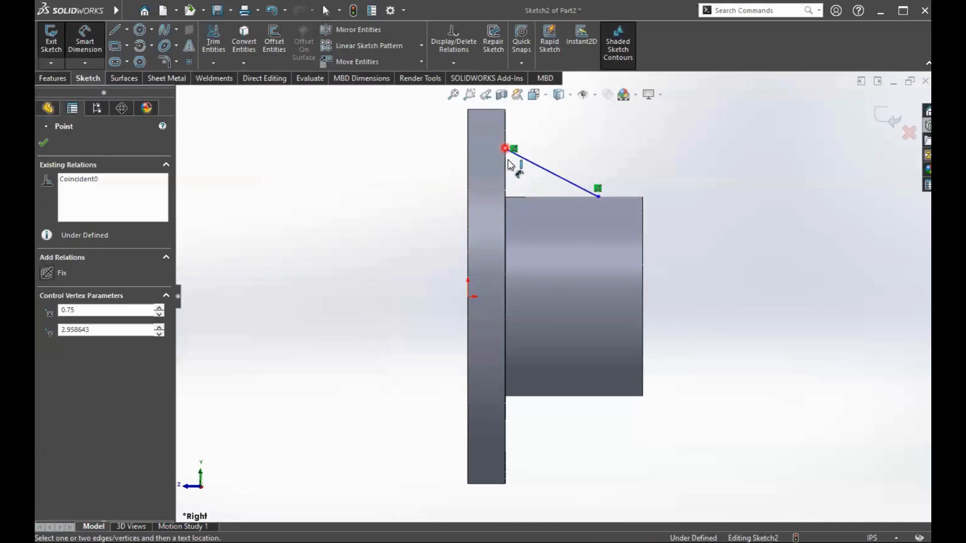
{"action": "left_click", "coordinate": [526, 199]}
{"action": "left_click", "coordinate": [431, 176]}
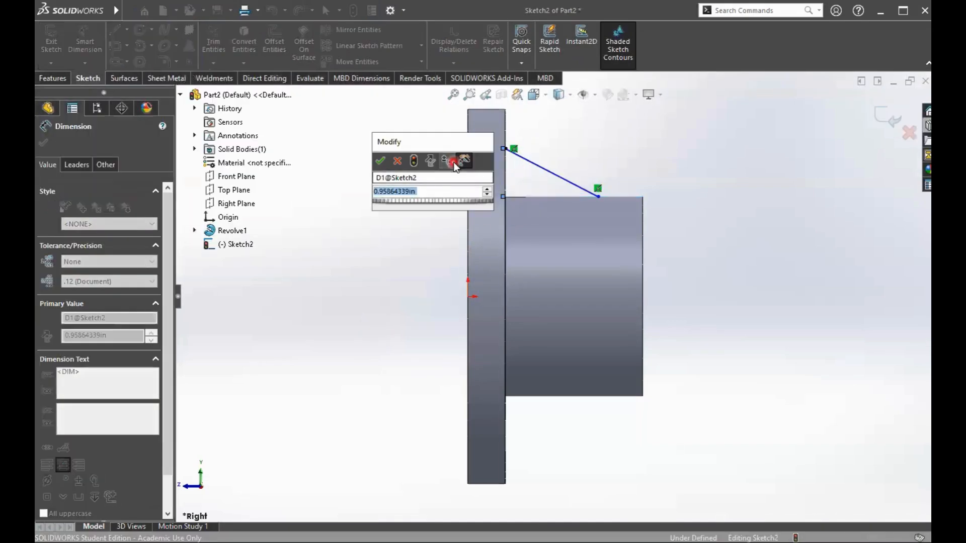
{"action": "type", "text": "0.75"}
{"action": "key", "text": "Return"}
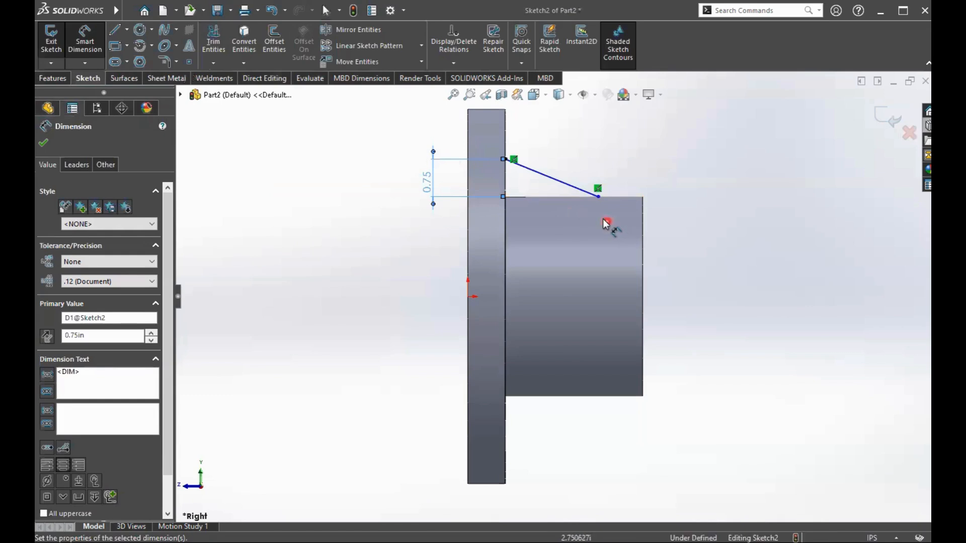
Dimension the horizontal distance from the flange face to the sloped line's lower endpoint as 2 in
{"action": "left_click", "coordinate": [596, 197]}
{"action": "left_click", "coordinate": [505, 194]}
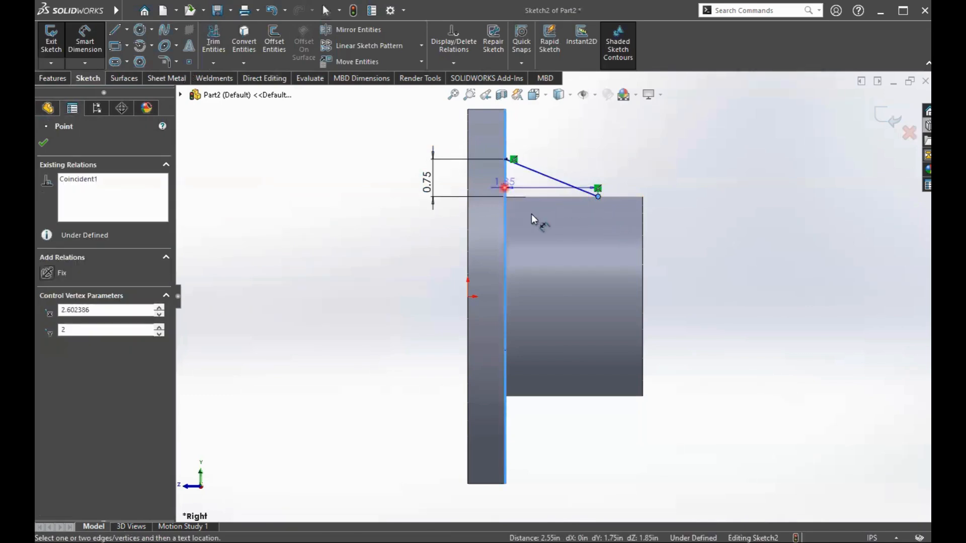
{"action": "left_click", "coordinate": [541, 229]}
{"action": "type", "text": "2.00in"}
{"action": "key", "text": "Return"}
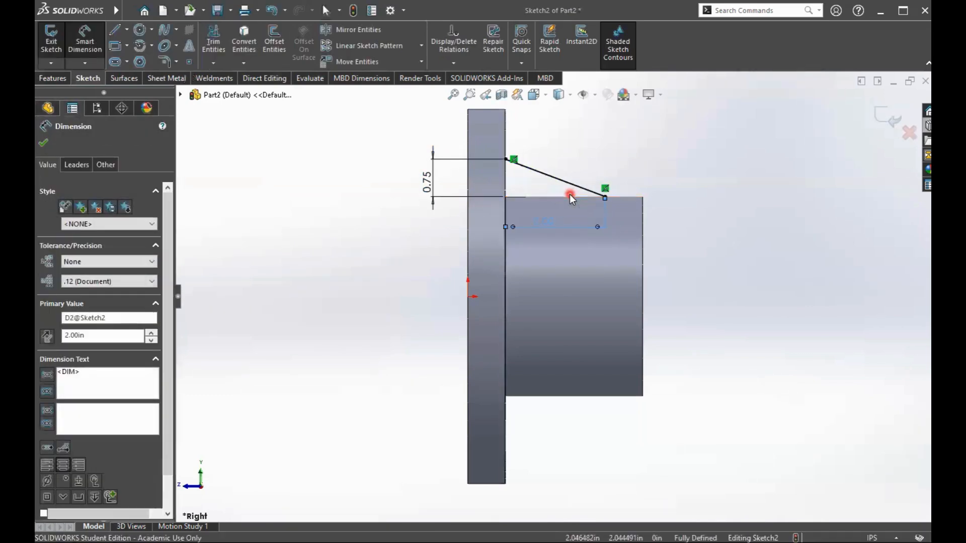
{"action": "left_click", "coordinate": [604, 177]}
Create a rib from the sloped line, 0.5 in thick on both sides of the sketch, without draft
{"action": "mouse_move", "coordinate": [672, 181]}
{"action": "middle_mouse_down"}
{"action": "mouse_move", "coordinate": [645, 185]}
{"action": "mouse_move", "coordinate": [607, 230]}
{"action": "middle_mouse_up"}
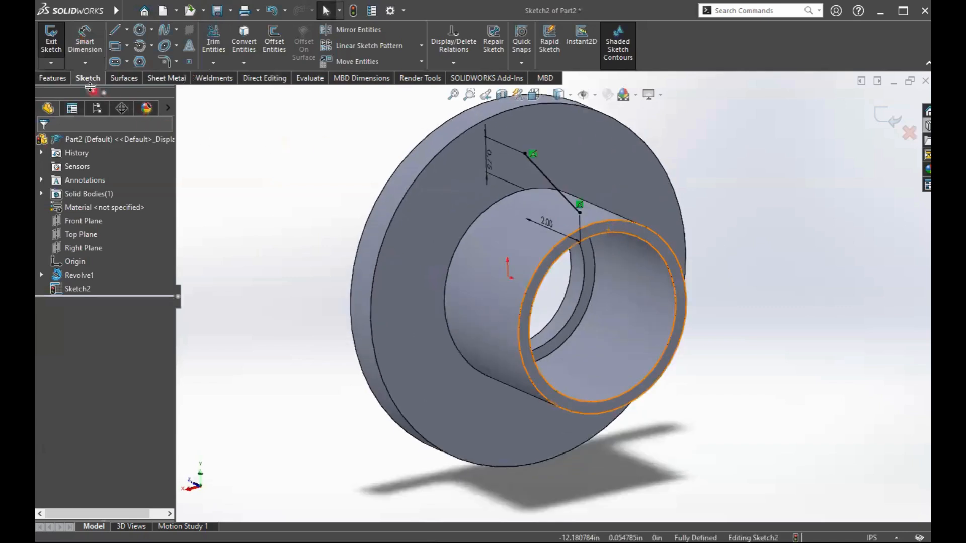
{"action": "left_click", "coordinate": [63, 79]}
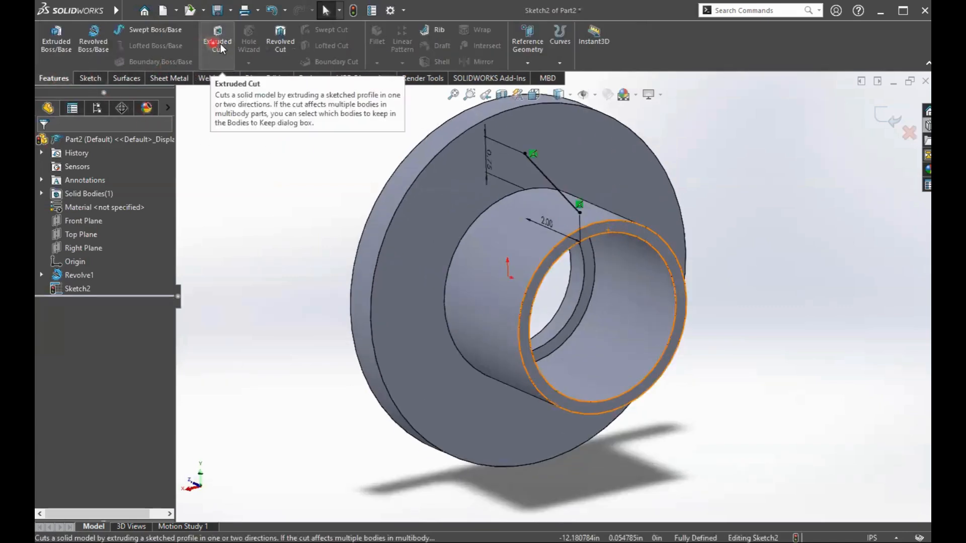
{"action": "left_click", "coordinate": [436, 31]}
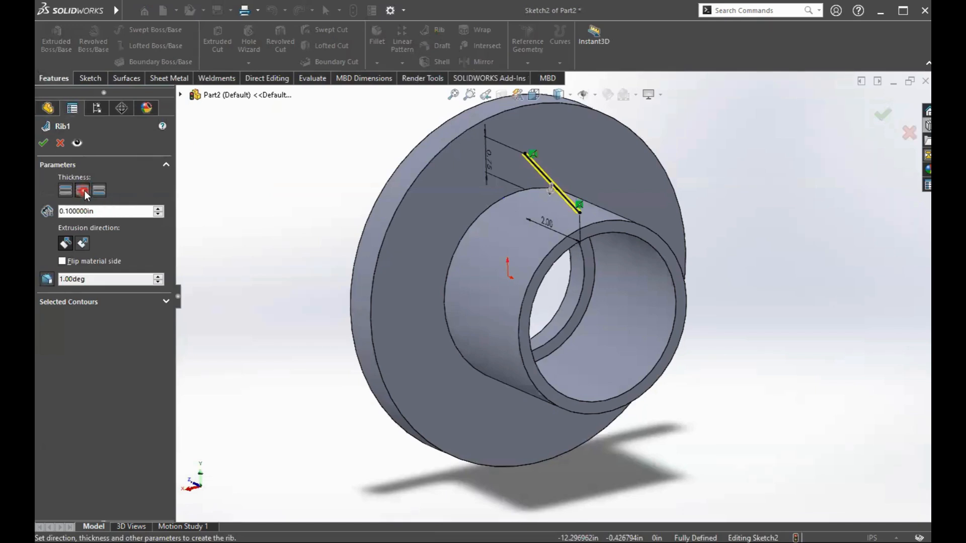
{"action": "left_click", "coordinate": [102, 212]}
{"action": "left_click", "coordinate": [41, 203]}
{"action": "type", "text": "0.5"}
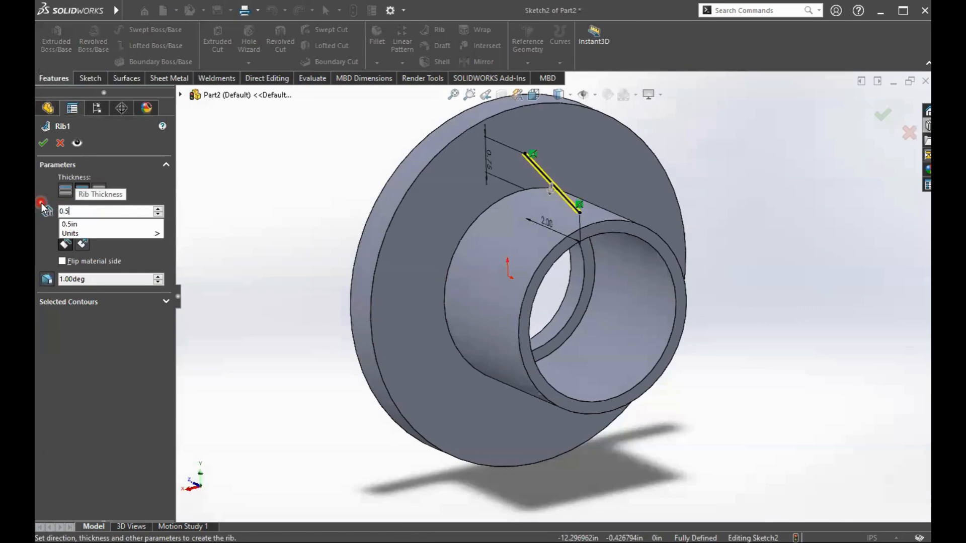
{"action": "key", "text": "Return"}
{"action": "left_click", "coordinate": [101, 210]}
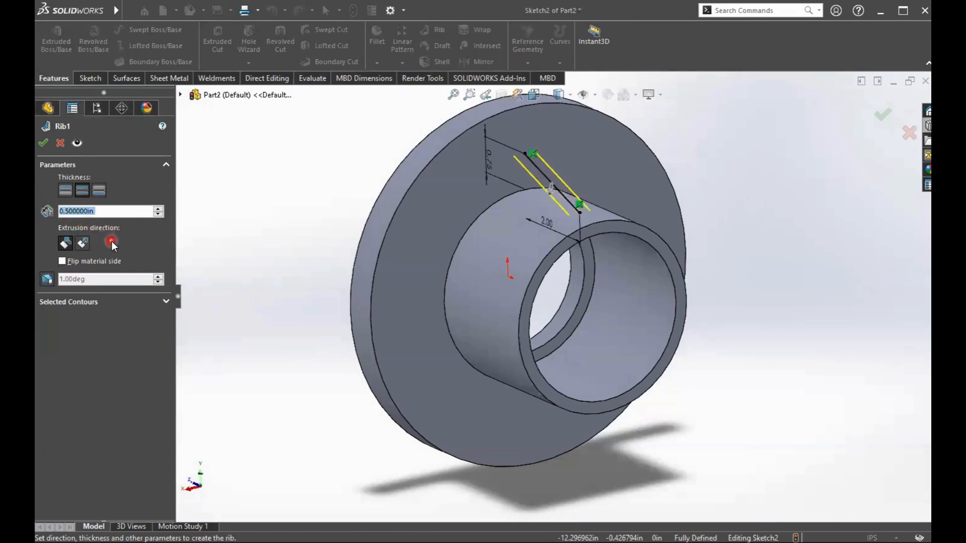
{"action": "left_click", "coordinate": [73, 208]}
{"action": "left_click", "coordinate": [43, 143]}
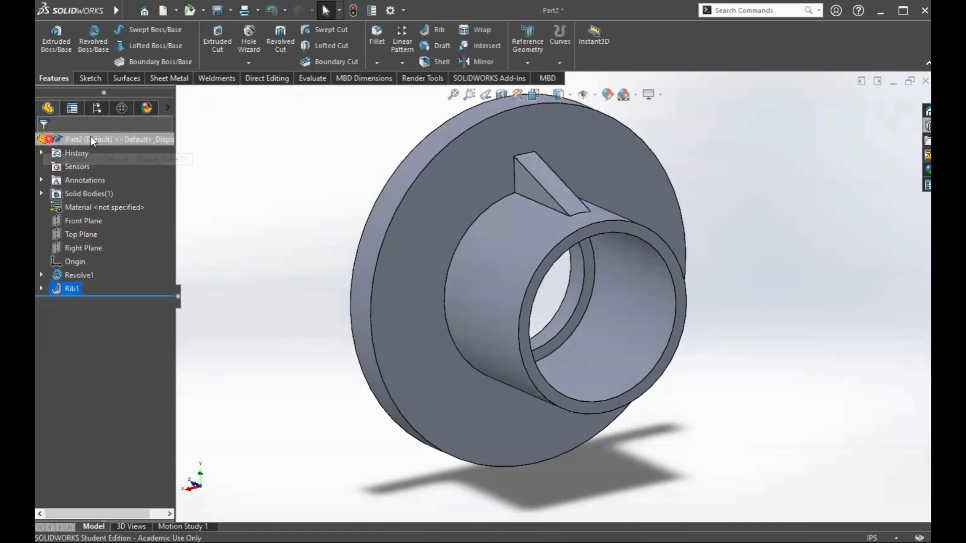
Circular-pattern the rib around the hub's outer cylindrical face with 4 equally spaced instances over 360 degrees
{"action": "mouse_move", "coordinate": [735, 231]}
{"action": "middle_mouse_down"}
{"action": "mouse_move", "coordinate": [641, 237]}
{"action": "mouse_move", "coordinate": [682, 260]}
{"action": "mouse_move", "coordinate": [753, 225]}
{"action": "mouse_move", "coordinate": [743, 219]}
{"action": "middle_mouse_up"}
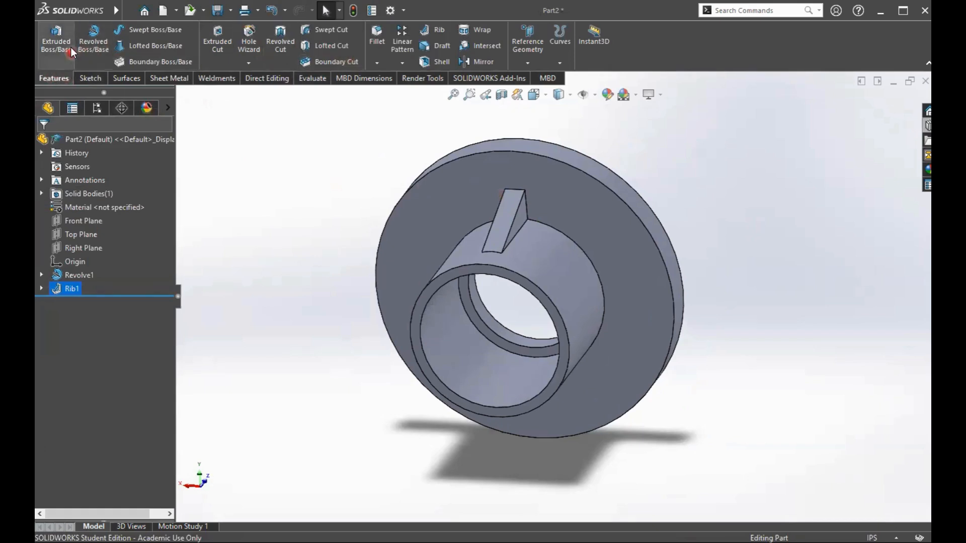
{"action": "left_click", "coordinate": [403, 63]}
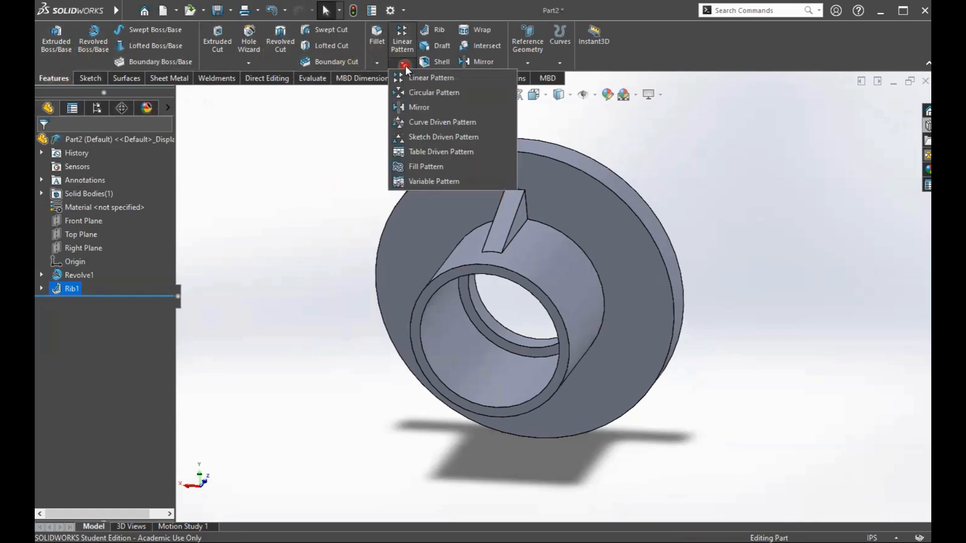
{"action": "left_click", "coordinate": [410, 92]}
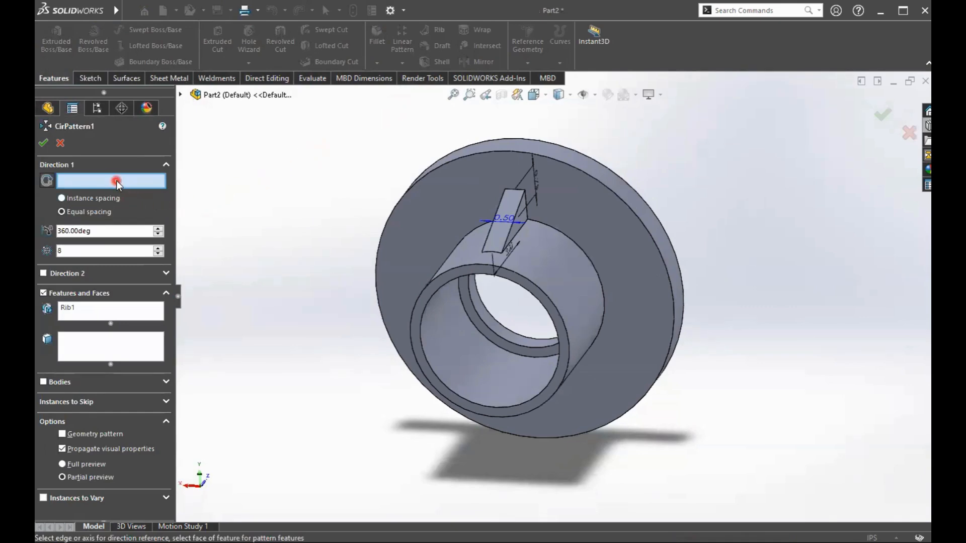
{"action": "left_click", "coordinate": [474, 255]}
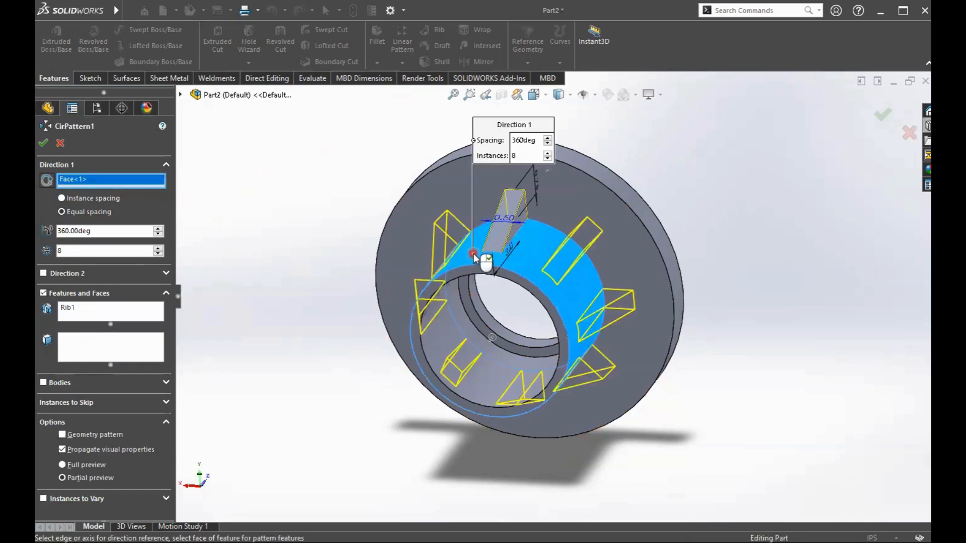
{"action": "left_click", "coordinate": [95, 232]}
{"action": "left_click", "coordinate": [82, 251]}
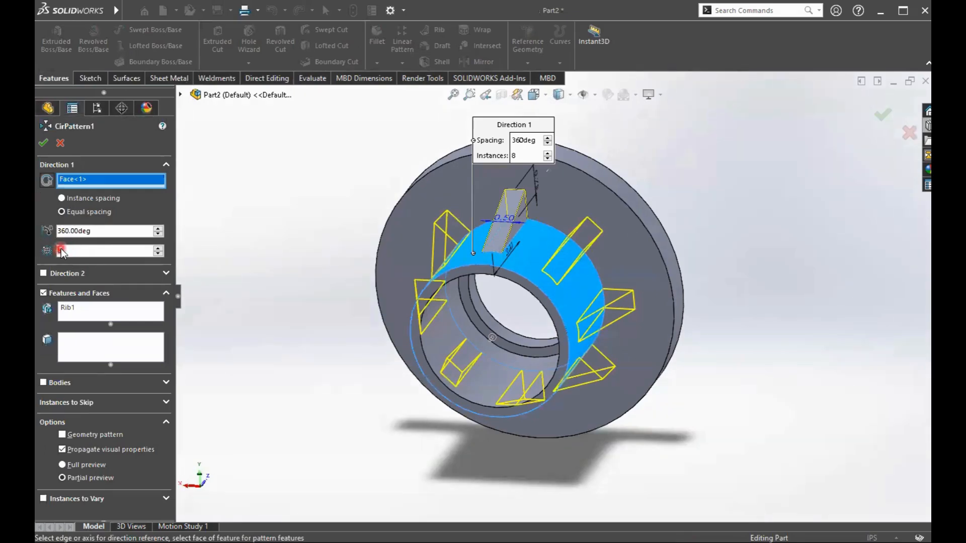
{"action": "type", "text": "4"}
{"action": "left_click", "coordinate": [44, 143]}
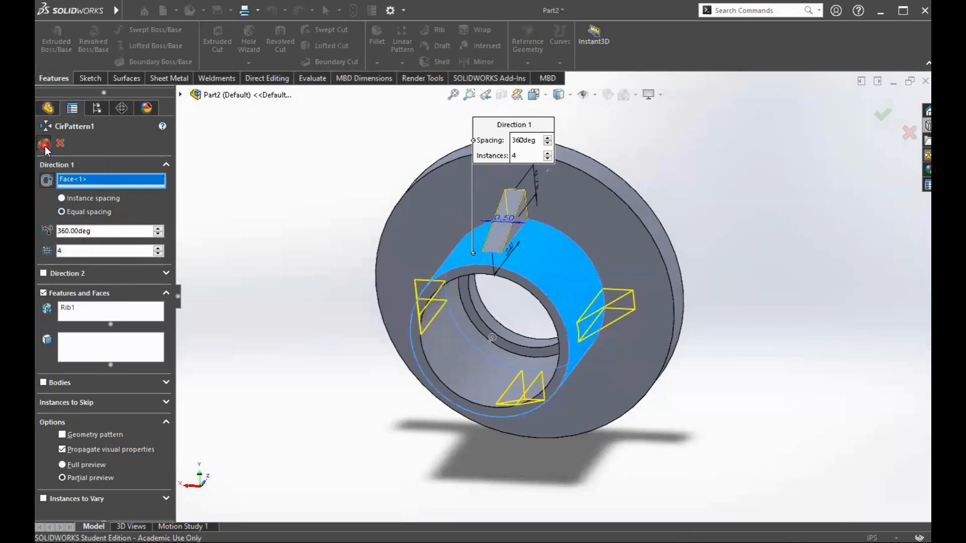
{"action": "left_click", "coordinate": [282, 241]}
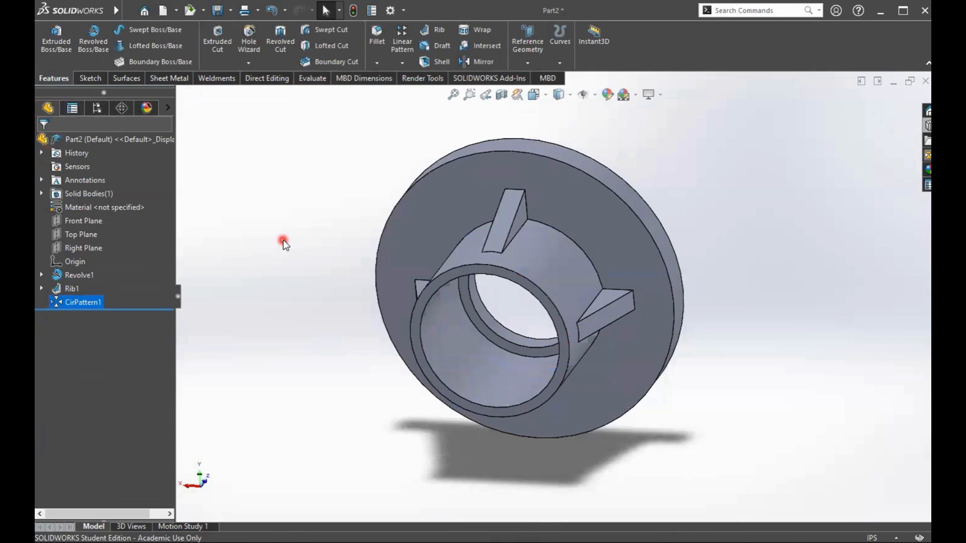
Start a new sketch on the flange's flat annular face on the hub side
{"action": "middle_click_drag", "start_coordinate": [330, 245], "coordinate": [356, 206]}
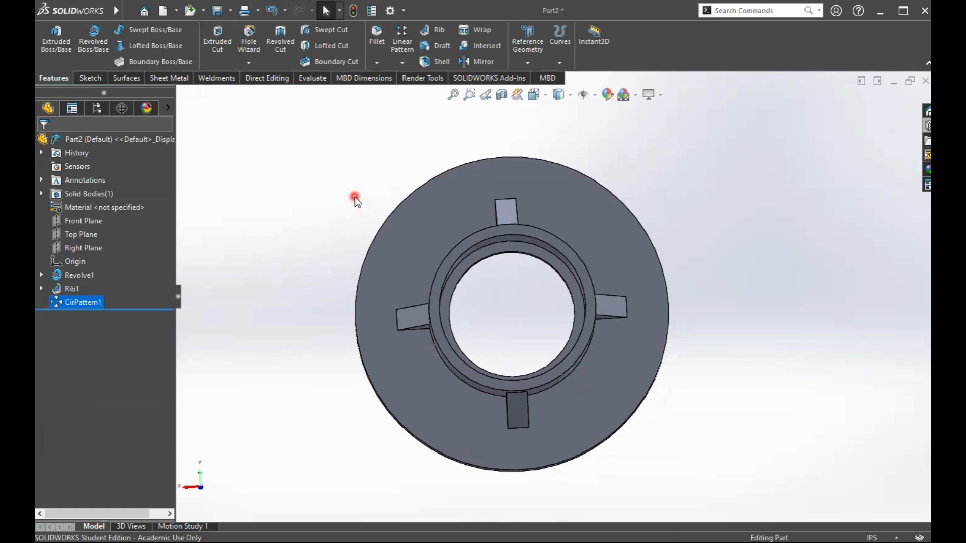
{"action": "right_click", "coordinate": [455, 213]}
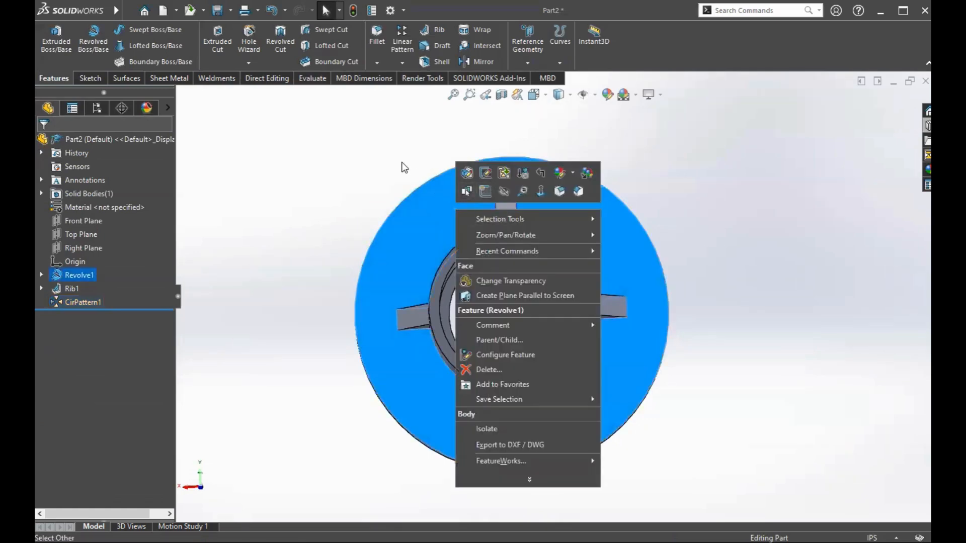
{"action": "middle_click_drag", "start_coordinate": [401, 166], "coordinate": [424, 218]}
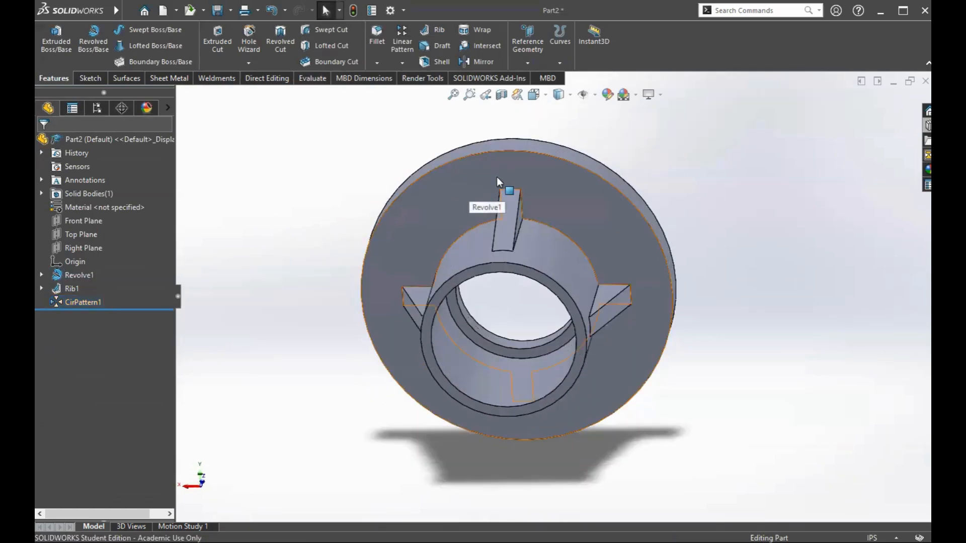
{"action": "left_click", "coordinate": [551, 189]}
{"action": "right_click", "coordinate": [551, 190]}
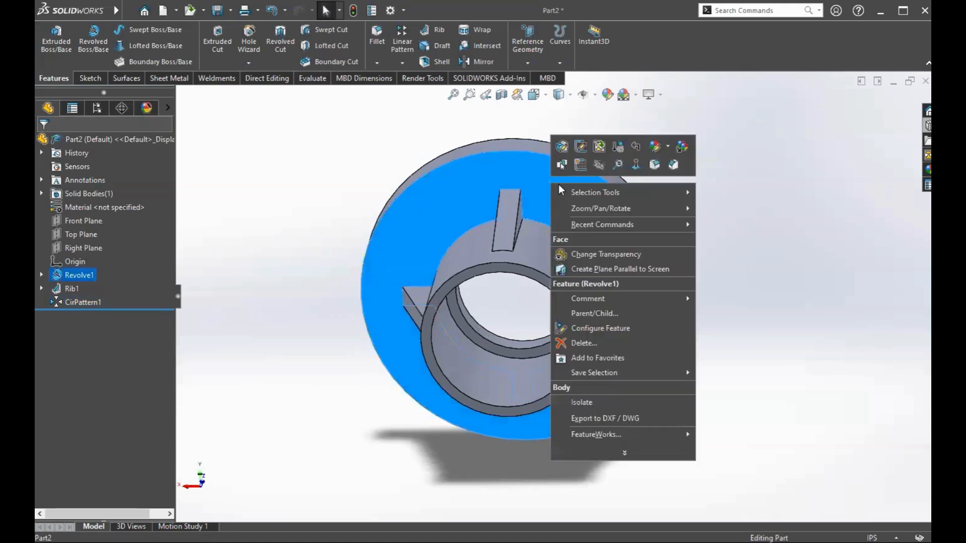
{"action": "left_click", "coordinate": [581, 167]}
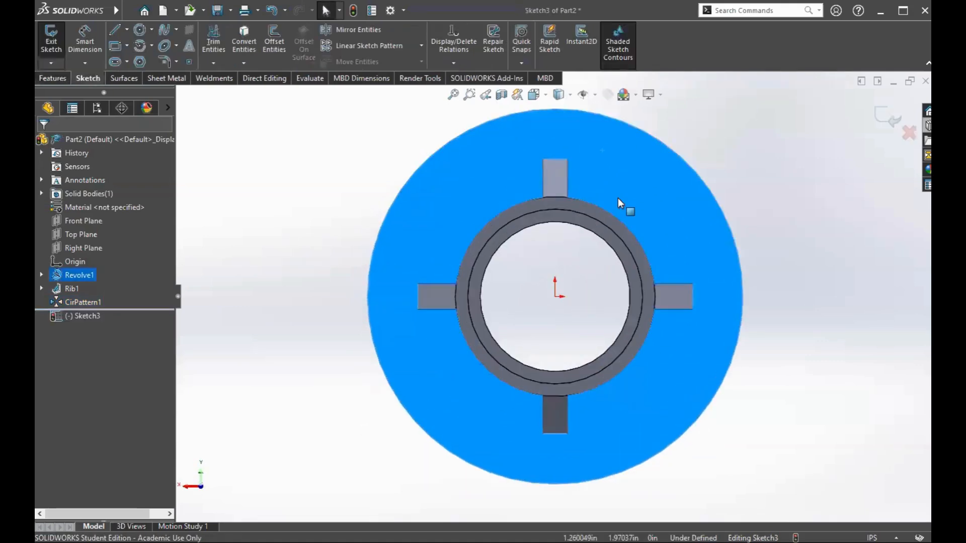
Sketch a vertical centerline from the origin up to the flange's outer edge
{"action": "left_click", "coordinate": [127, 29]}
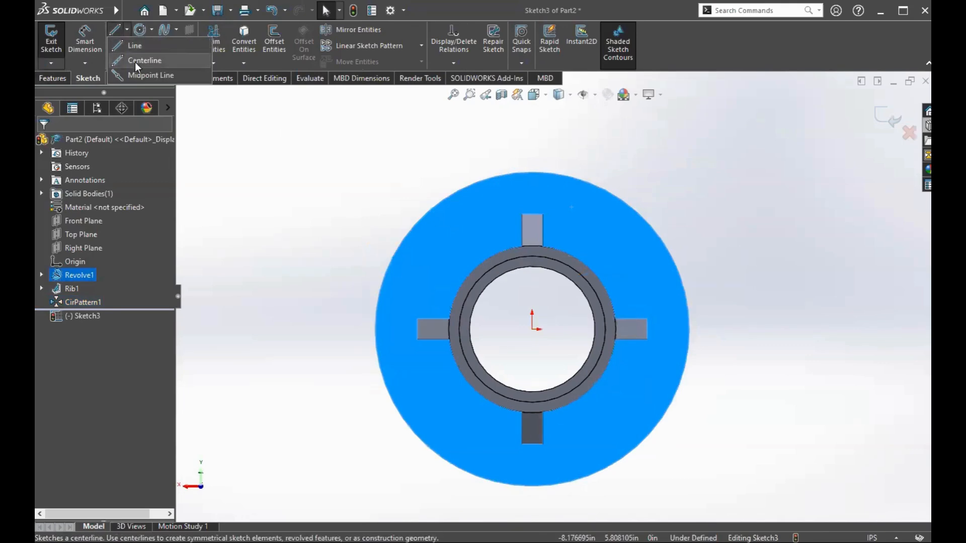
{"action": "left_click", "coordinate": [136, 61]}
{"action": "left_click", "coordinate": [532, 328]}
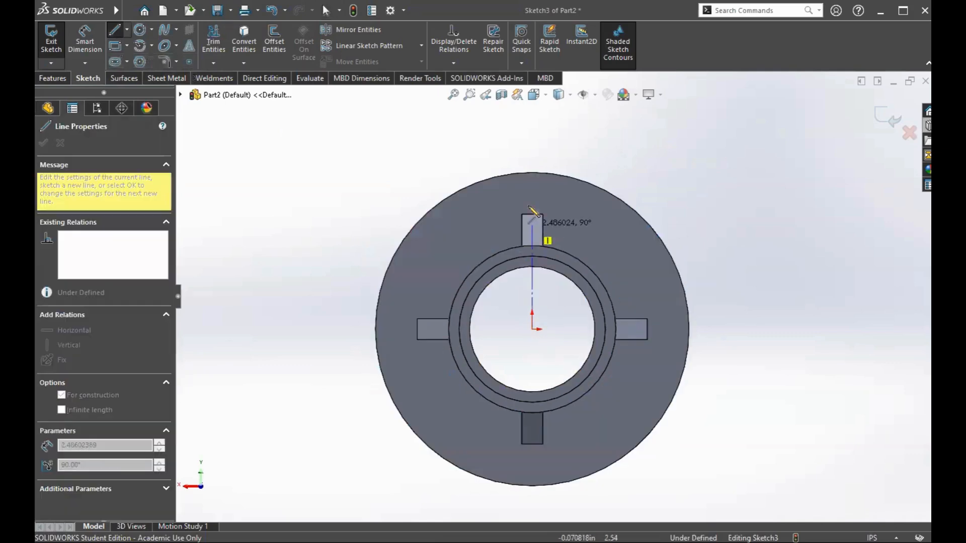
{"action": "left_click", "coordinate": [532, 172]}
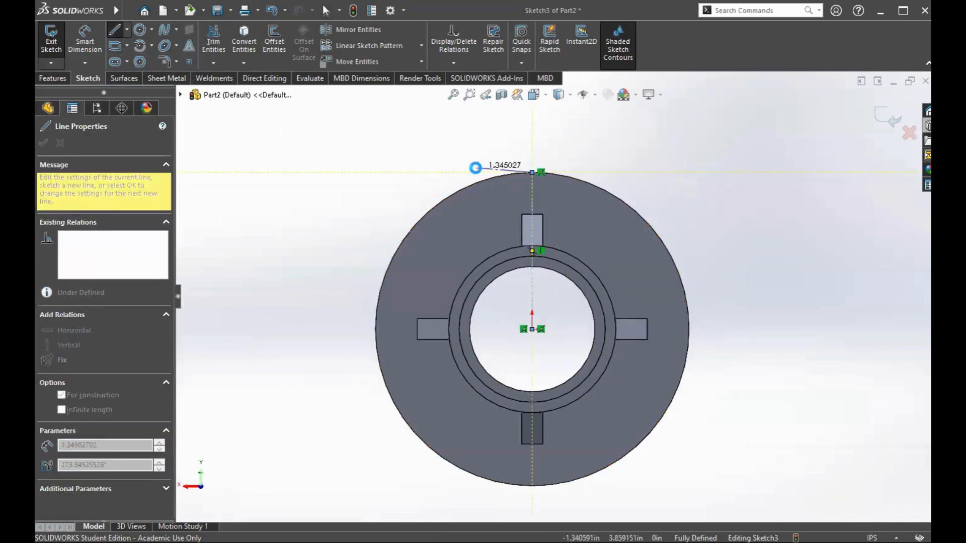
{"action": "key", "text": "Escape"}
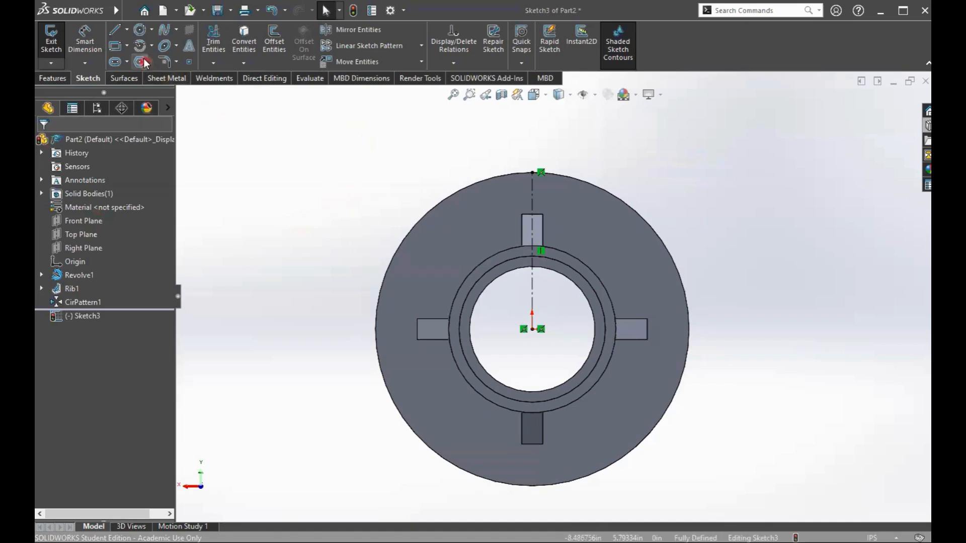
Sketch a circle about 0.59 in in diameter on the flange face, to the right of the vertical centerline and upper rib
{"action": "left_click", "coordinate": [140, 31]}
{"action": "left_click", "coordinate": [587, 218]}
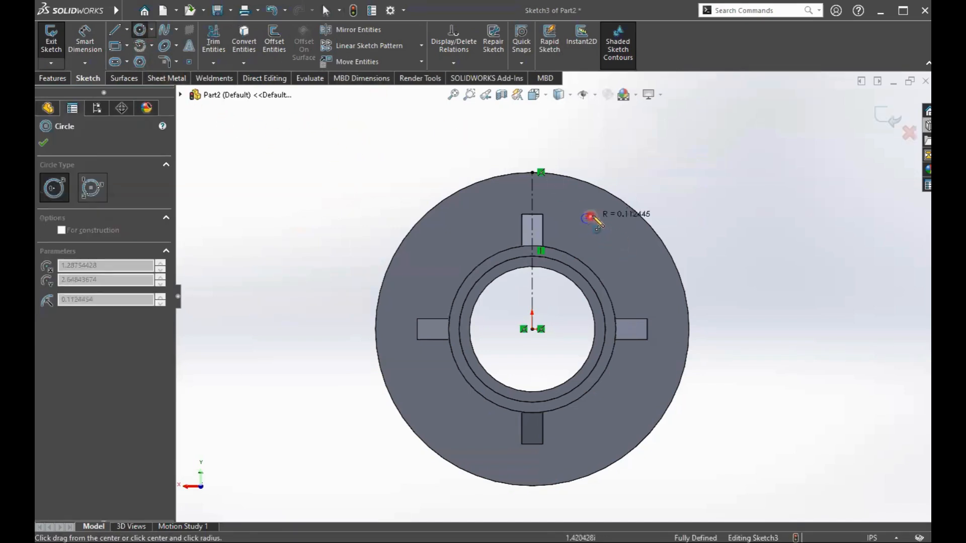
{"action": "left_click", "coordinate": [599, 215]}
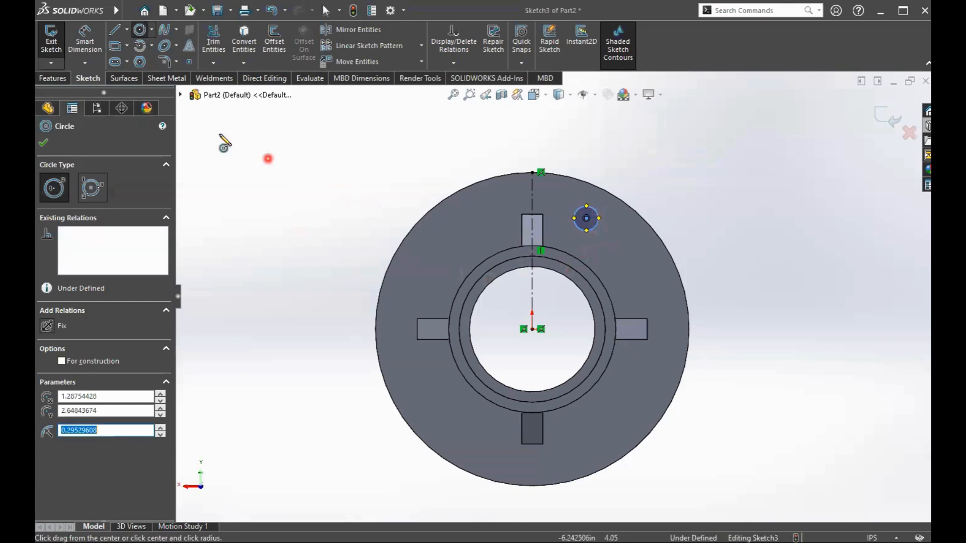
Sketch a centerline from the small circle's center to the origin
{"action": "left_click", "coordinate": [127, 30]}
{"action": "left_click", "coordinate": [126, 53]}
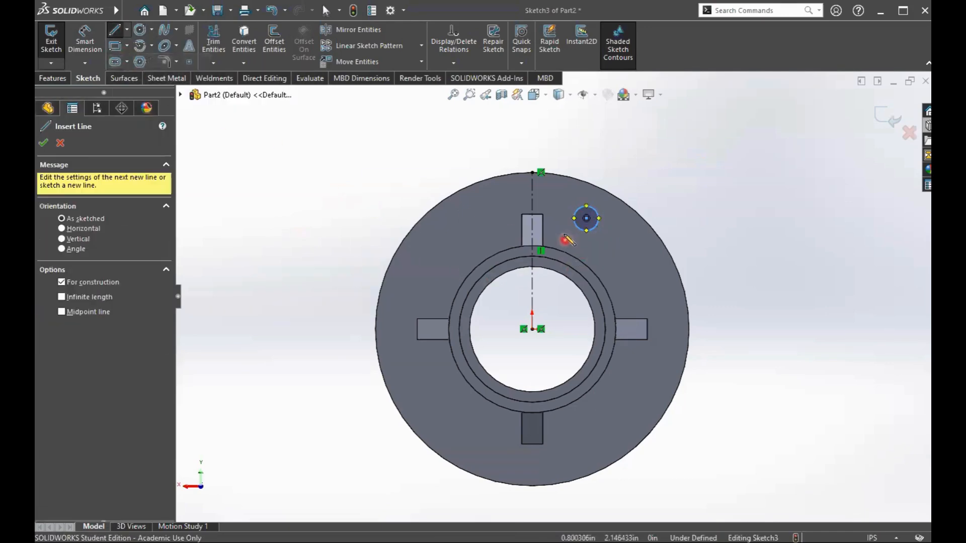
{"action": "left_click", "coordinate": [587, 218]}
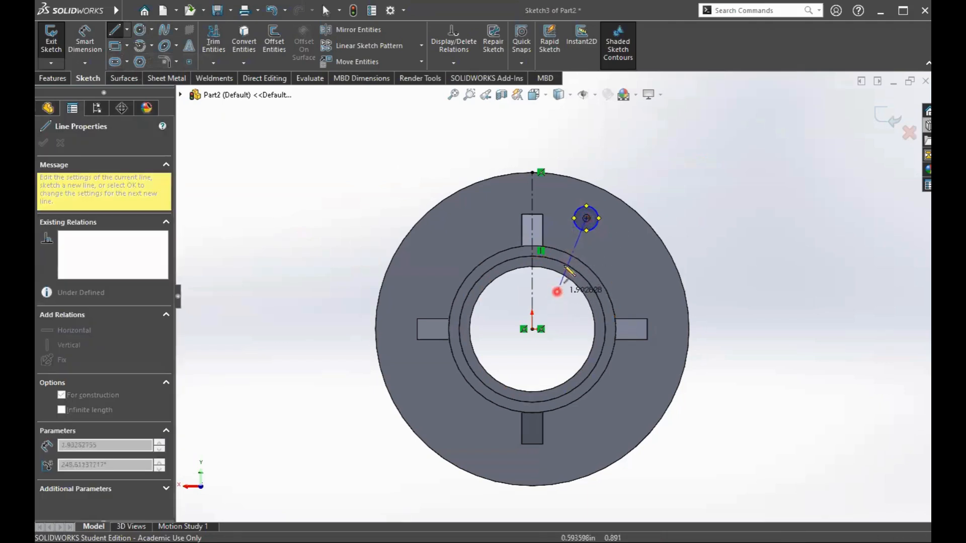
{"action": "left_click", "coordinate": [532, 329]}
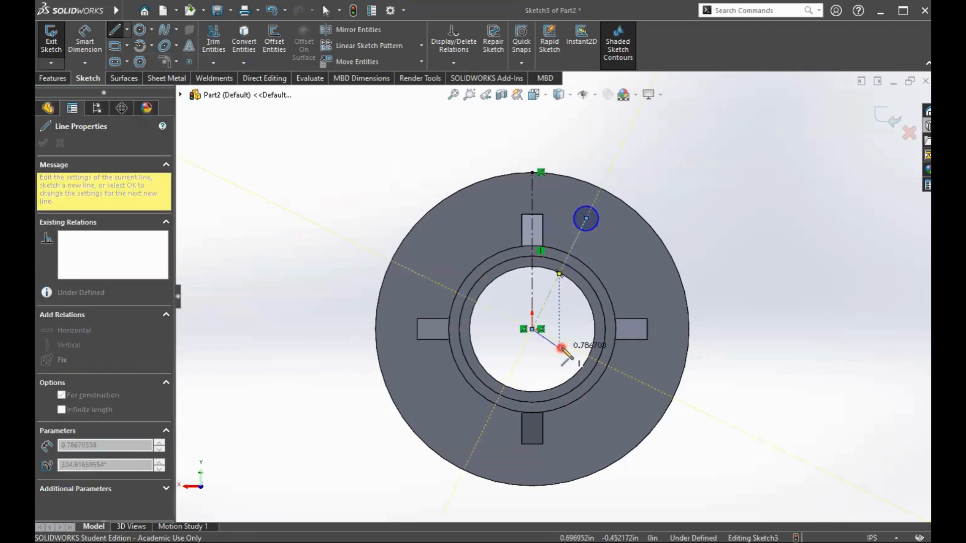
{"action": "key", "text": "Escape"}
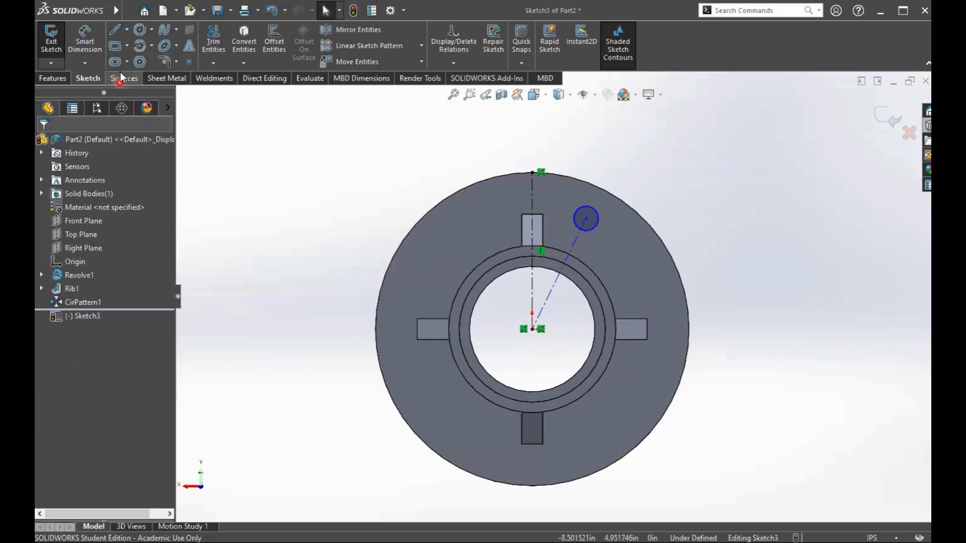
Sketch a circle about 5.9 in in diameter, centered on the origin and passing through the small circle's center
{"action": "left_click", "coordinate": [141, 31]}
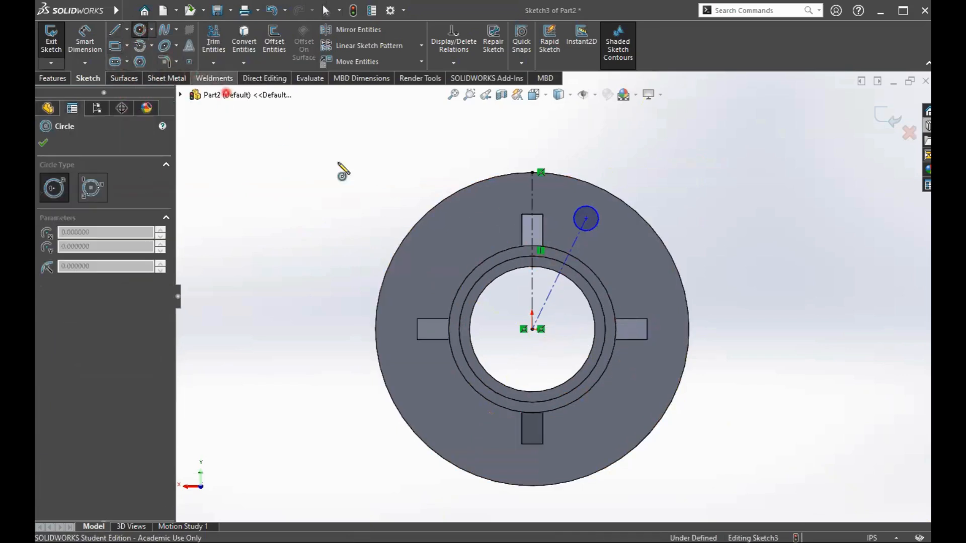
{"action": "left_click", "coordinate": [532, 330]}
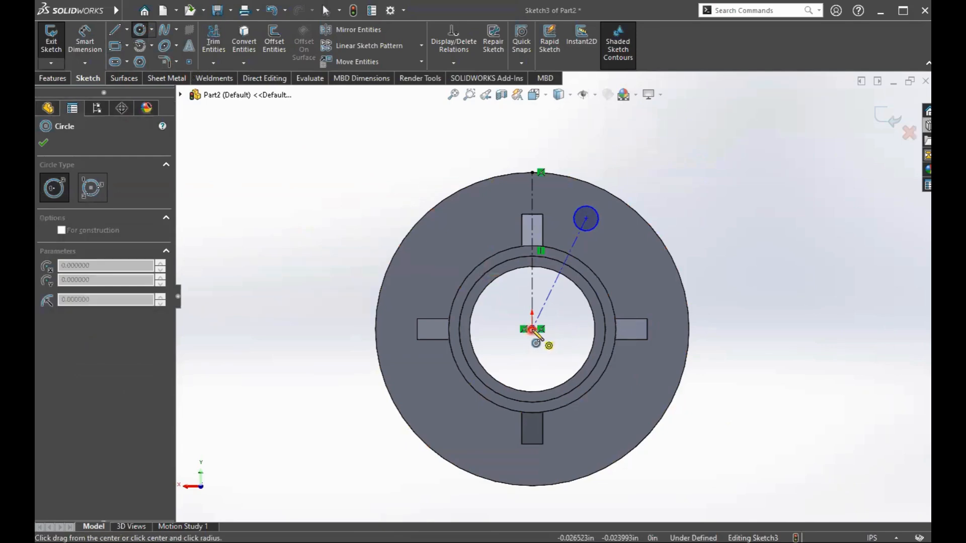
{"action": "left_click", "coordinate": [587, 219]}
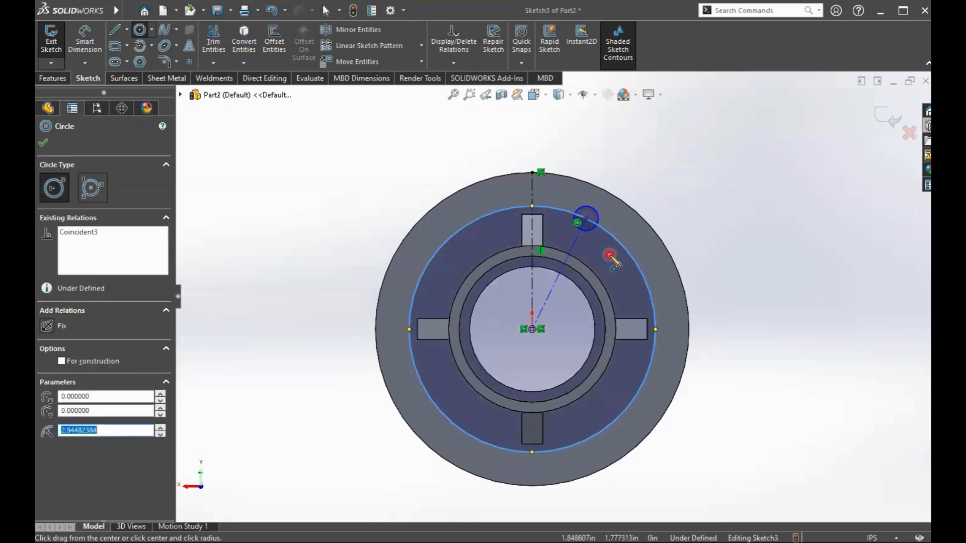
{"action": "key", "text": "Escape"}
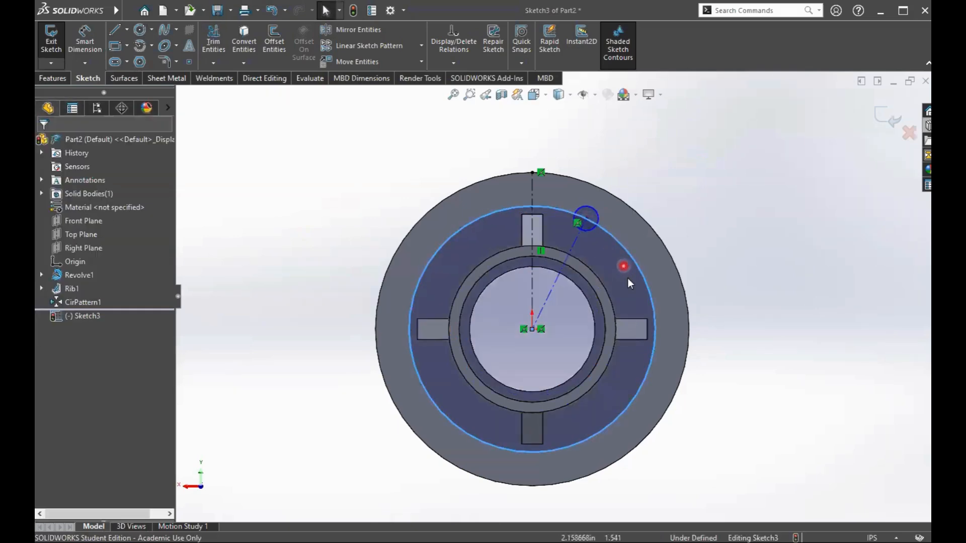
Convert the large circle through the small circle's center to construction geometry
{"action": "right_click", "coordinate": [466, 237]}
{"action": "mouse_move", "coordinate": [467, 235]}
{"action": "left_mouse_down"}
{"action": "mouse_move", "coordinate": [451, 234]}
{"action": "mouse_move", "coordinate": [461, 247]}
{"action": "mouse_move", "coordinate": [454, 234]}
{"action": "left_mouse_up"}
{"action": "right_click", "coordinate": [461, 246]}
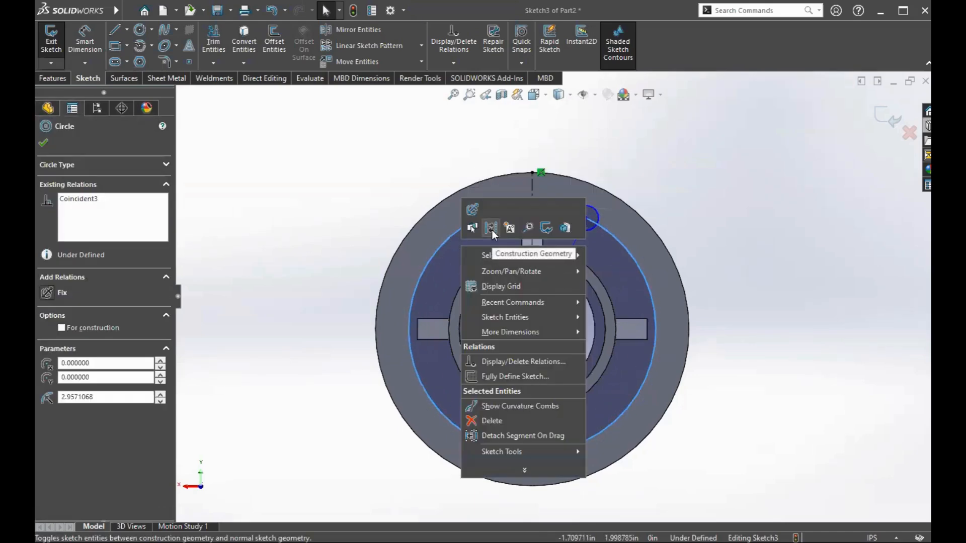
{"action": "left_click", "coordinate": [491, 230]}
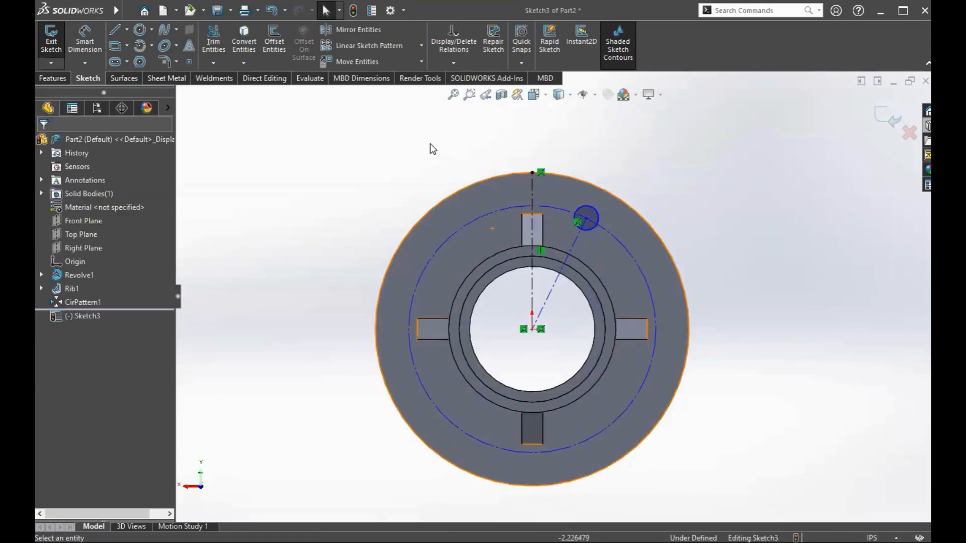
Dimension the angle between the vertical centerline and the angled centerline as 22.5 degrees
{"action": "left_click", "coordinate": [92, 45]}
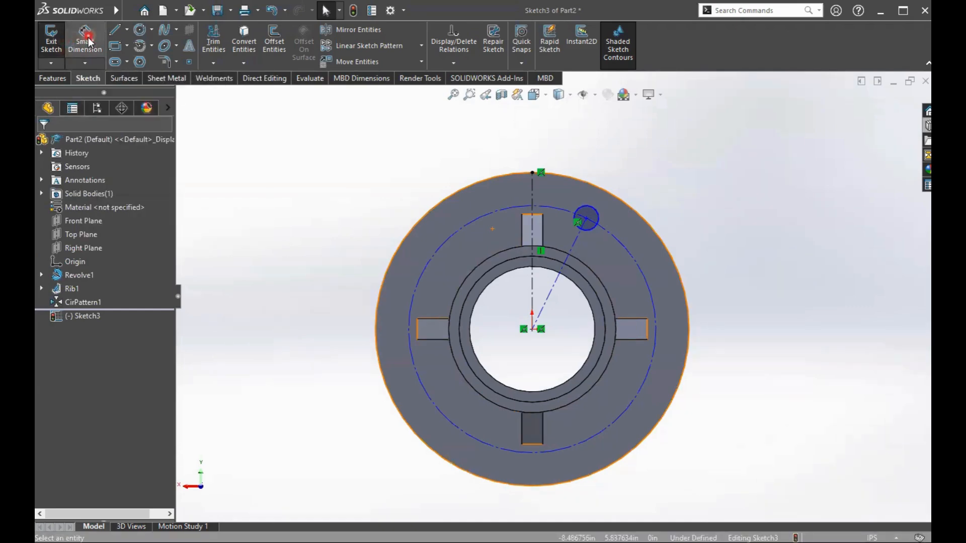
{"action": "left_click", "coordinate": [534, 281]}
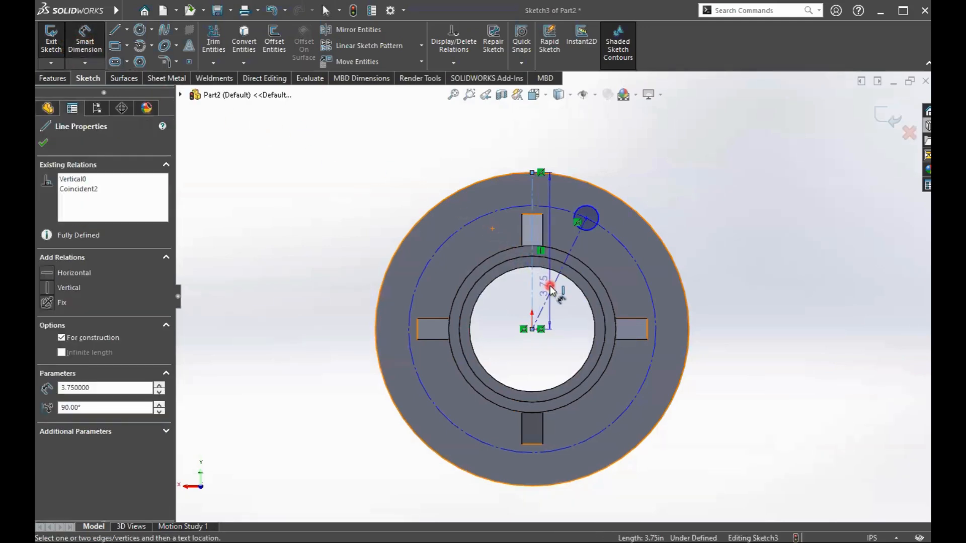
{"action": "left_click", "coordinate": [551, 291]}
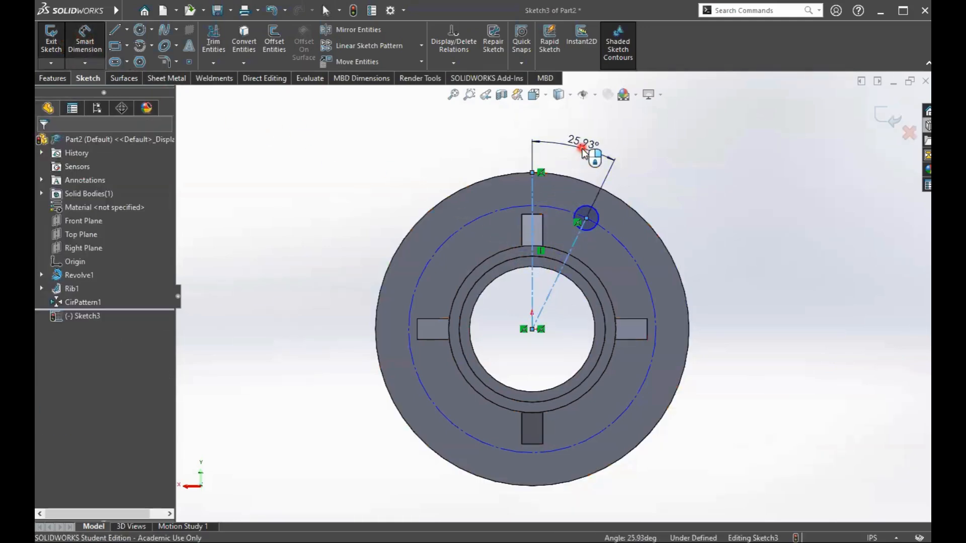
{"action": "left_click", "coordinate": [582, 152]}
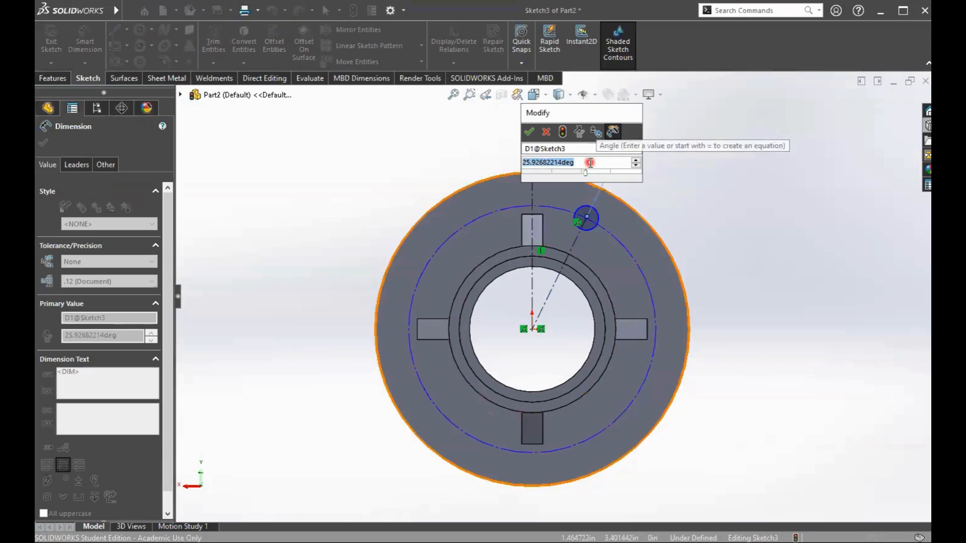
{"action": "type", "text": "22.5"}
{"action": "key", "text": "Return"}
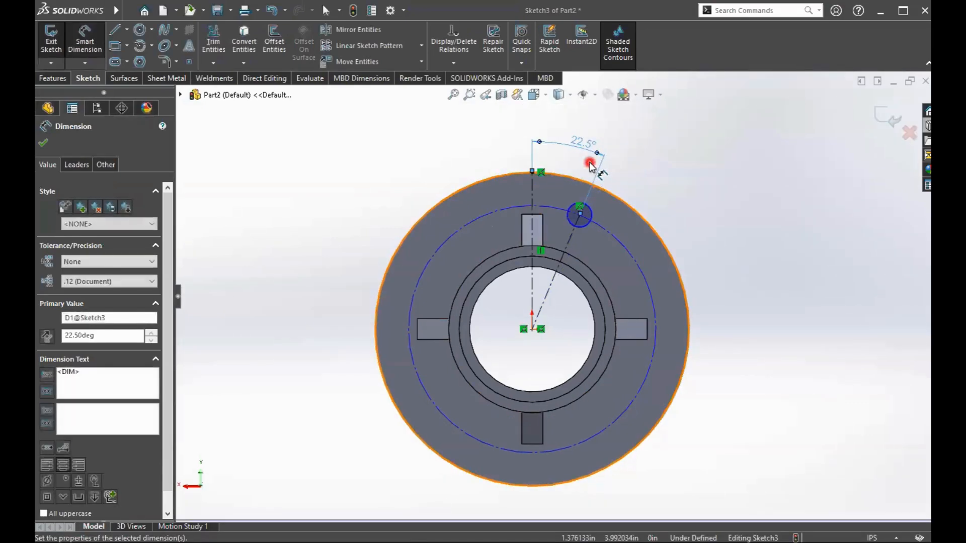
{"action": "left_click", "coordinate": [689, 176]}
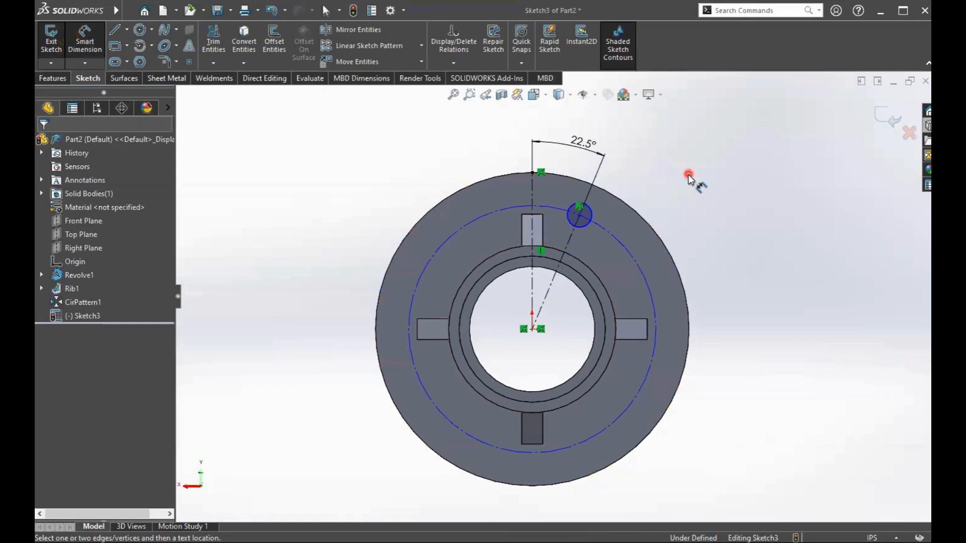
Dimension the small hole circle's diameter as 0.75 in
{"action": "left_click", "coordinate": [594, 219]}
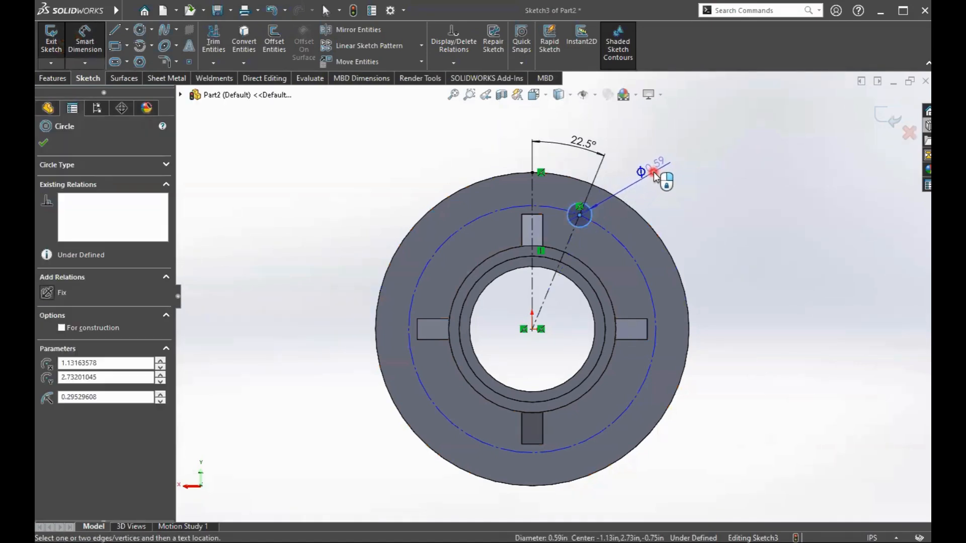
{"action": "left_click", "coordinate": [653, 172]}
{"action": "type", "text": "0.75"}
{"action": "key", "text": "Return"}
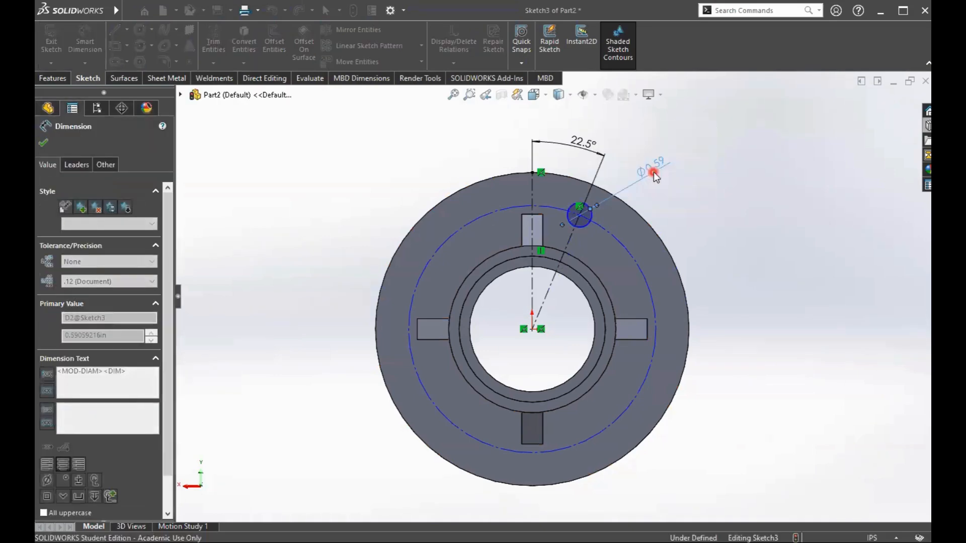
{"action": "key", "text": "Escape"}
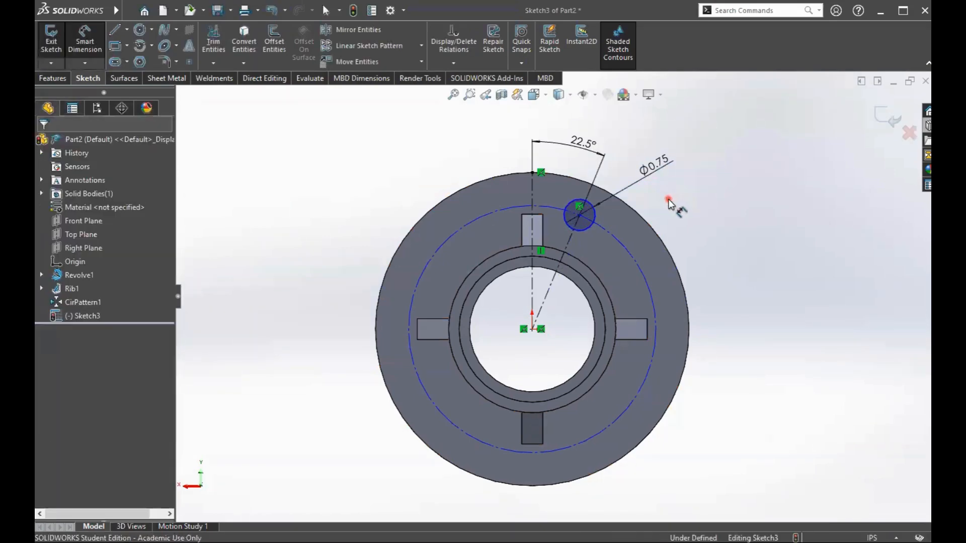
Dimension the construction bolt circle's diameter as 5.75 in
{"action": "left_click", "coordinate": [633, 254]}
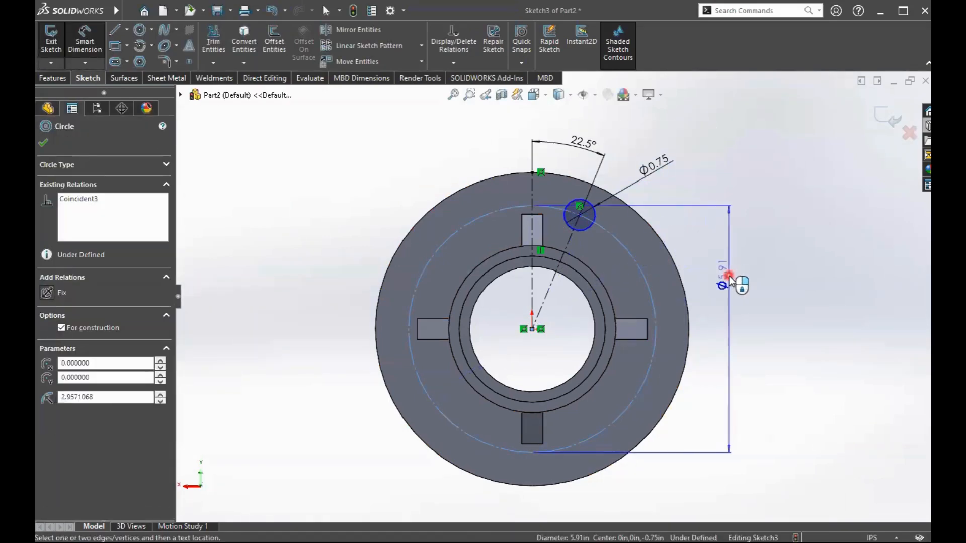
{"action": "left_click", "coordinate": [734, 280]}
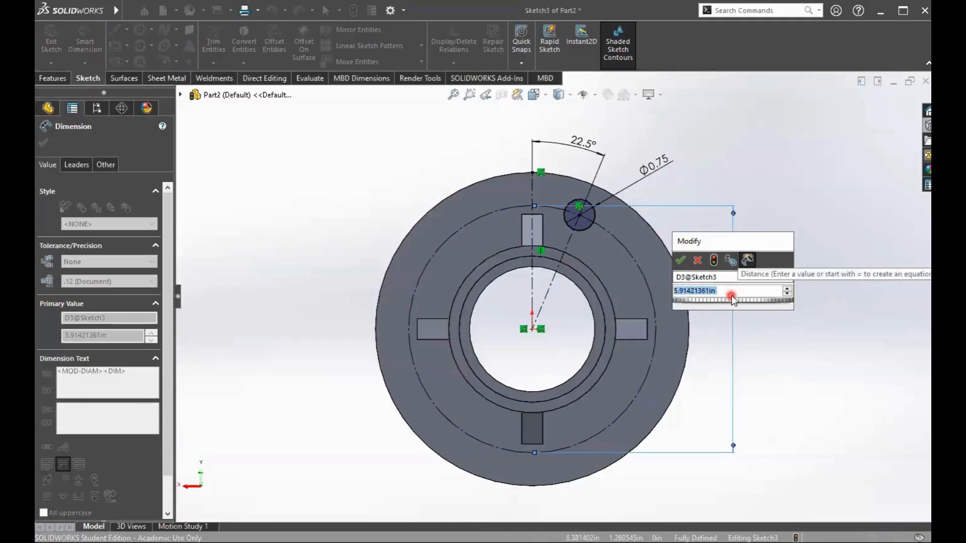
{"action": "type", "text": "5.75"}
{"action": "key", "text": "Return"}
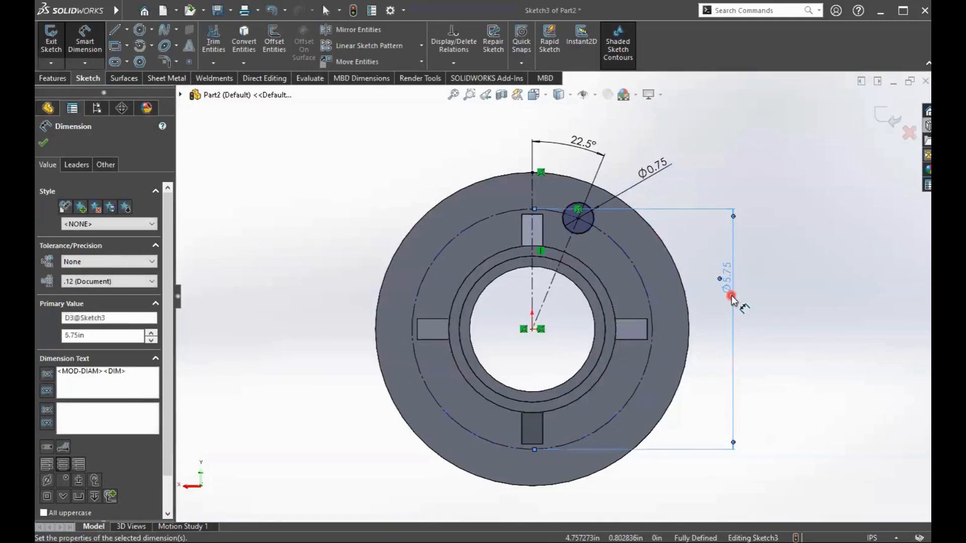
{"action": "key", "text": "Escape"}
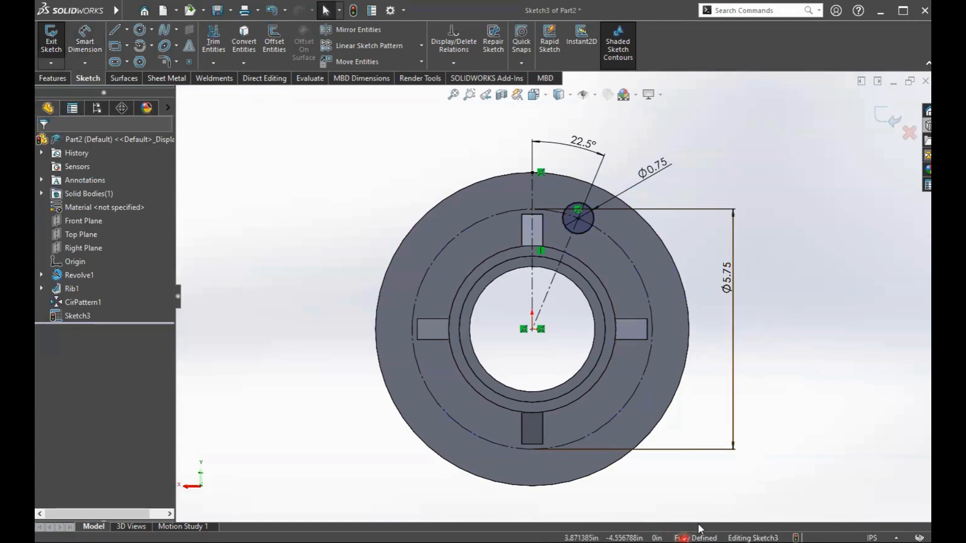
{"action": "left_click", "coordinate": [683, 500]}
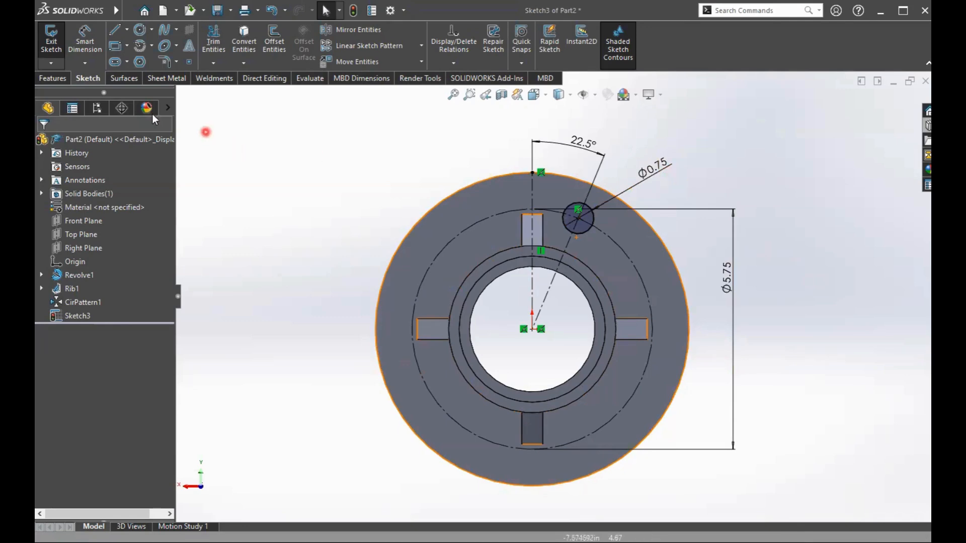
Cut the 0.75 in circle through the flange as an Extruded Cut with the Through All end condition
{"action": "left_click", "coordinate": [65, 80]}
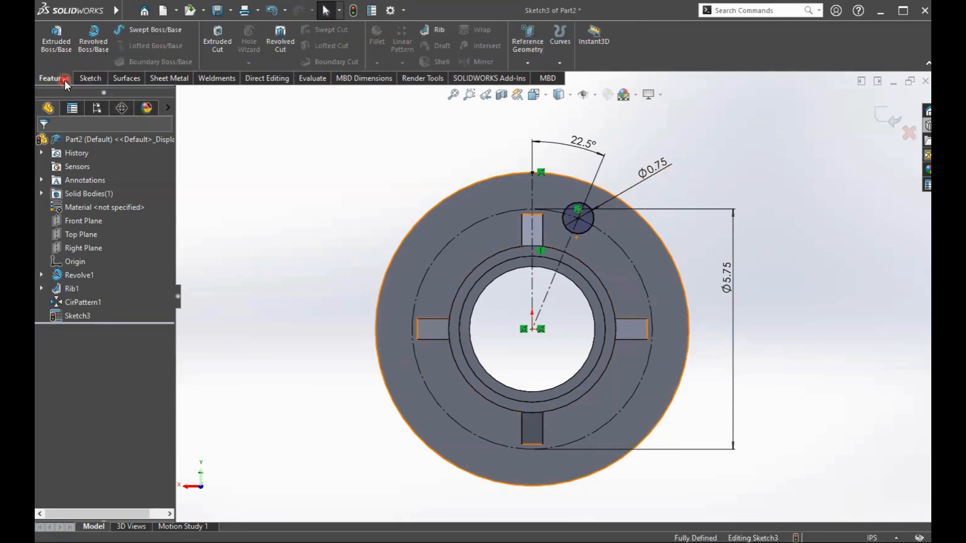
{"action": "left_click", "coordinate": [216, 44]}
{"action": "left_click", "coordinate": [92, 218]}
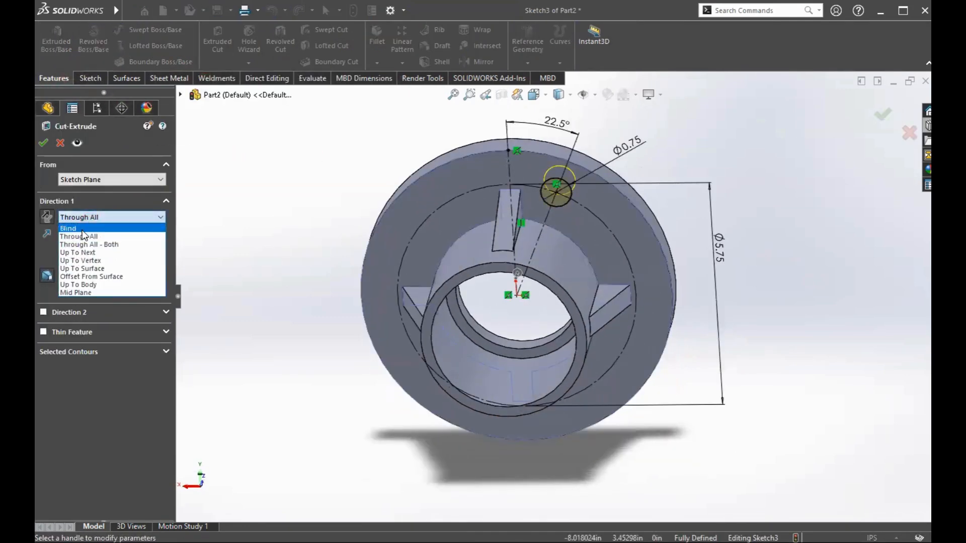
{"action": "left_click", "coordinate": [93, 220]}
{"action": "left_click", "coordinate": [93, 220]}
{"action": "left_click", "coordinate": [97, 236]}
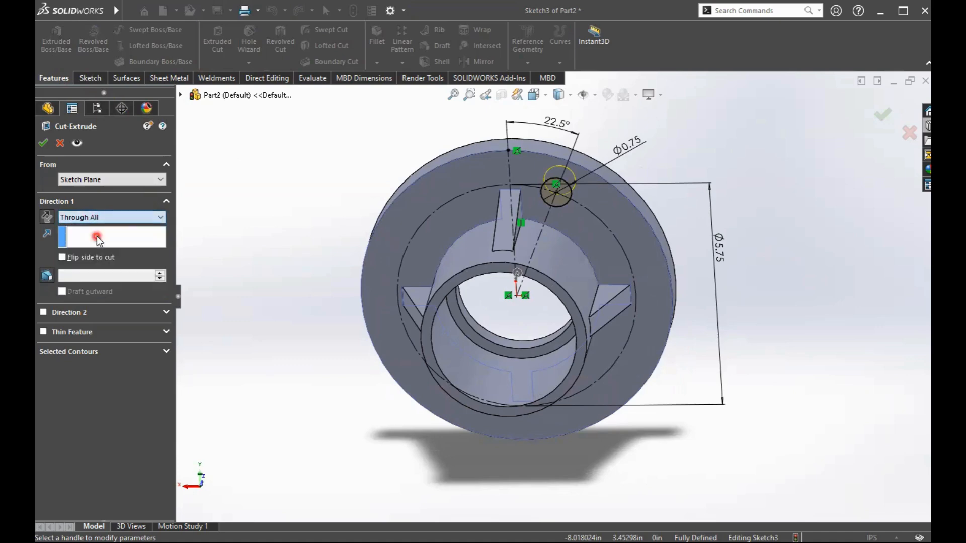
{"action": "left_click", "coordinate": [43, 143]}
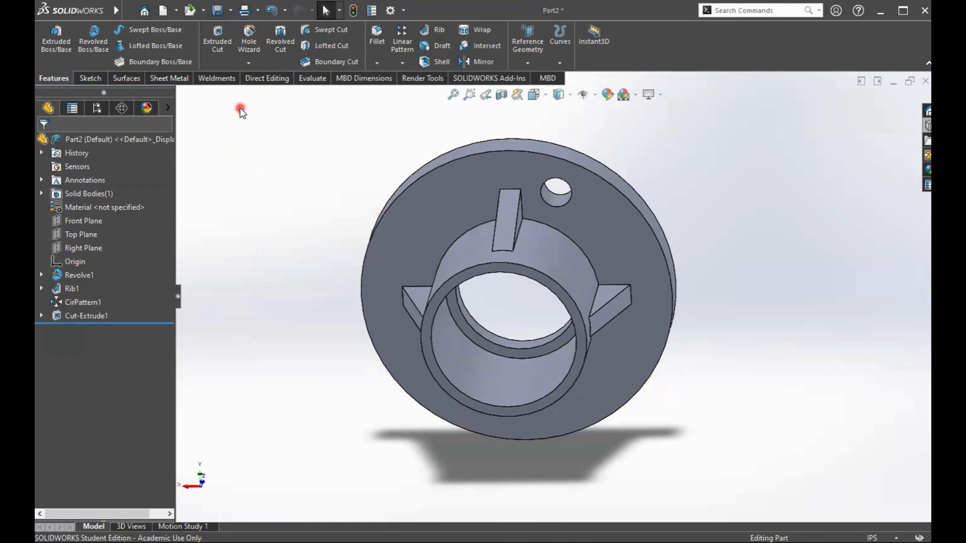
Circular-pattern the bolt hole cut about the flange's outer cylindrical face with 8 equally spaced instances over 360 degrees
{"action": "left_click", "coordinate": [402, 62]}
{"action": "left_click", "coordinate": [415, 94]}
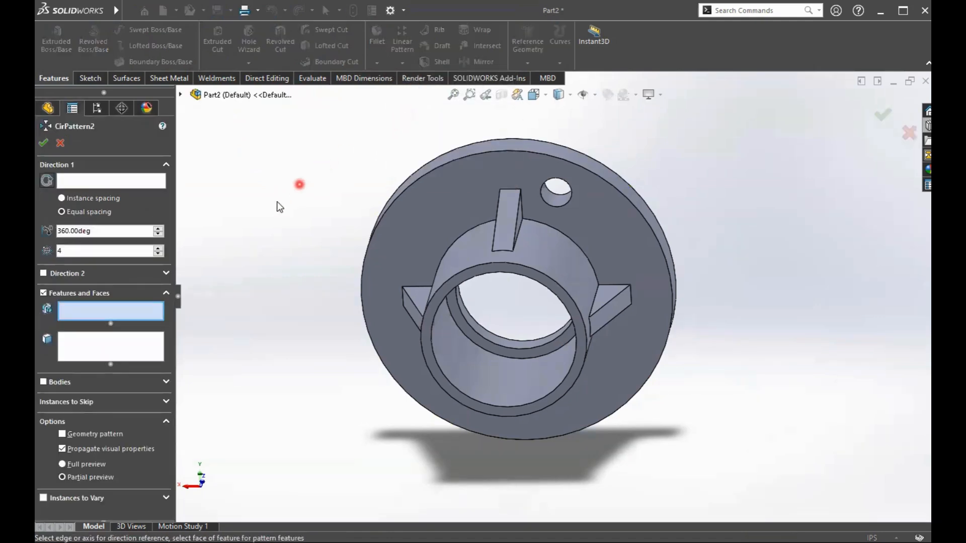
{"action": "left_click", "coordinate": [79, 251]}
{"action": "type", "text": "8"}
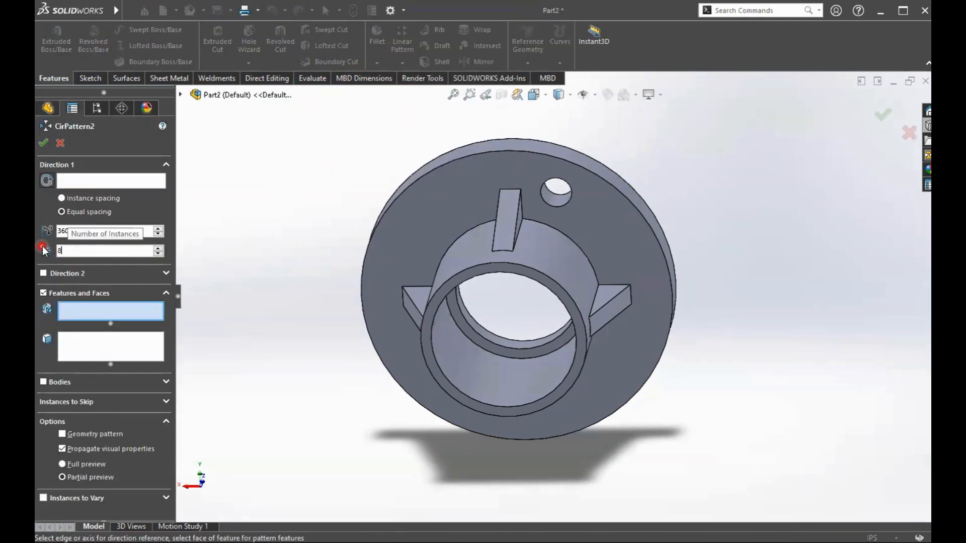
{"action": "left_click", "coordinate": [131, 180]}
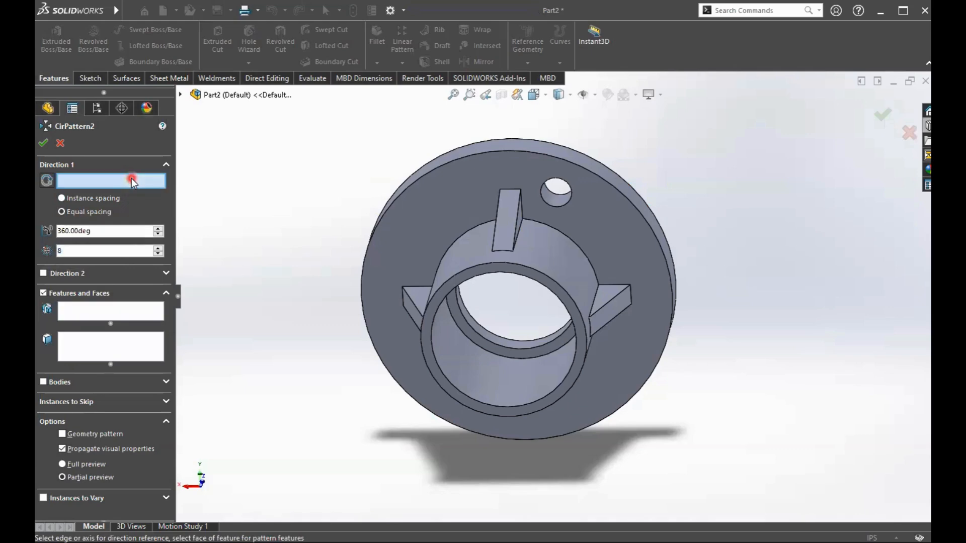
{"action": "left_click", "coordinate": [528, 150]}
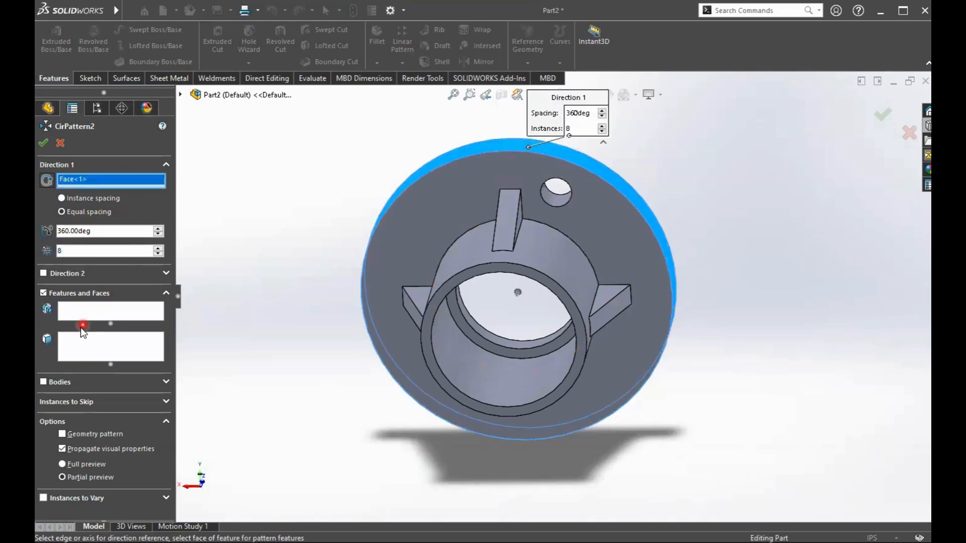
{"action": "left_click", "coordinate": [94, 312]}
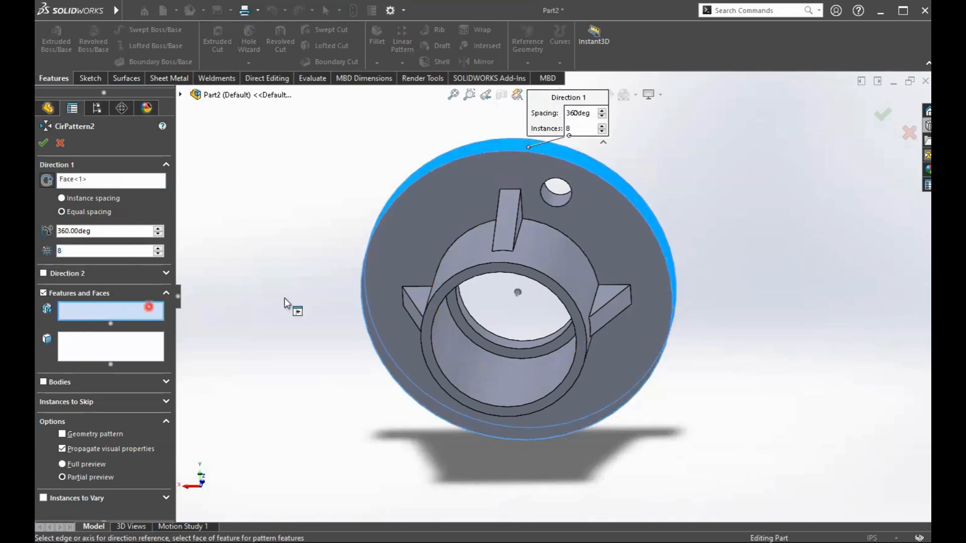
{"action": "left_click", "coordinate": [558, 202]}
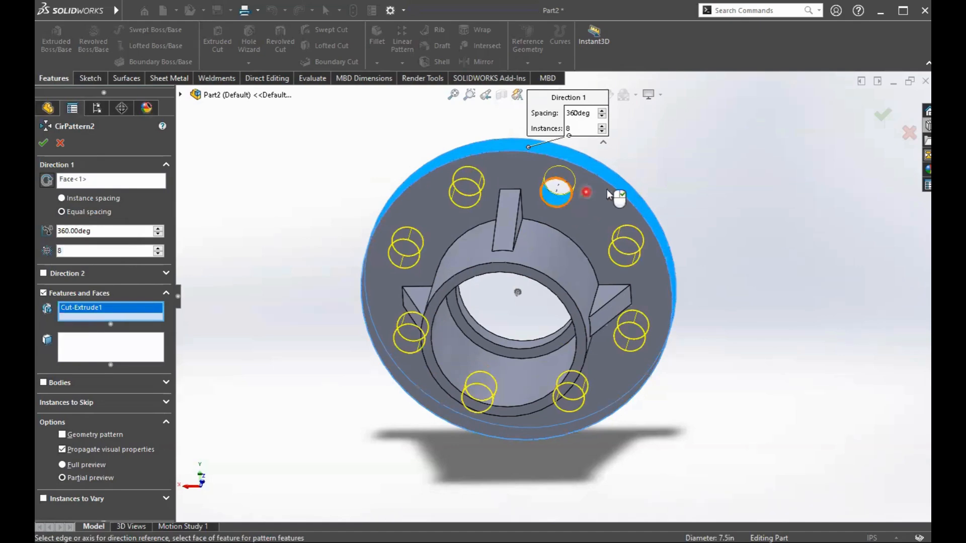
{"action": "left_click", "coordinate": [886, 115]}
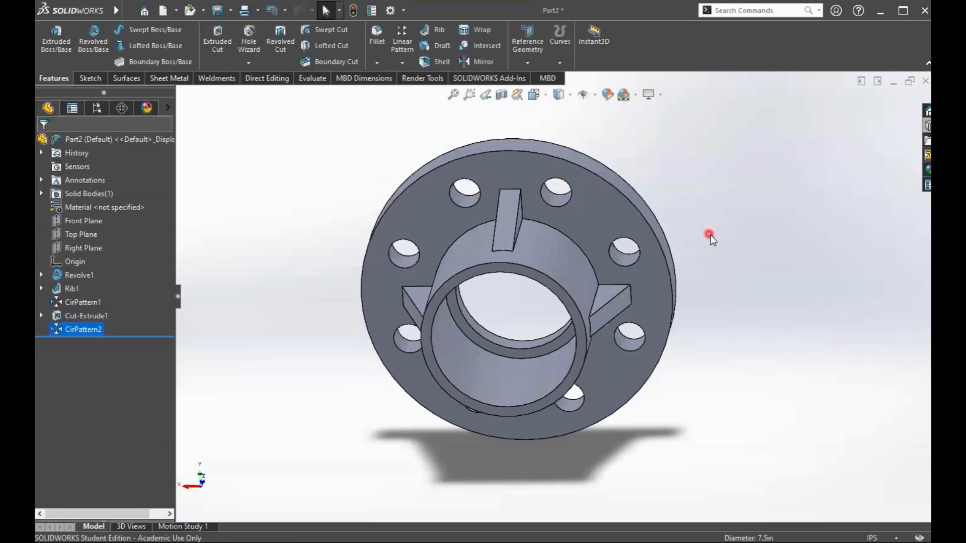
Start a constant-size fillet with a 0.05 in radius and include the hub's annular end face
{"action": "scroll", "coordinate": [659, 230], "scroll_direction": "down", "scroll_amount": 1}
{"action": "mouse_move", "coordinate": [704, 310]}
{"action": "middle_mouse_down"}
{"action": "mouse_move", "coordinate": [710, 285]}
{"action": "mouse_move", "coordinate": [702, 299]}
{"action": "middle_mouse_up"}
{"action": "key", "text": "z"}
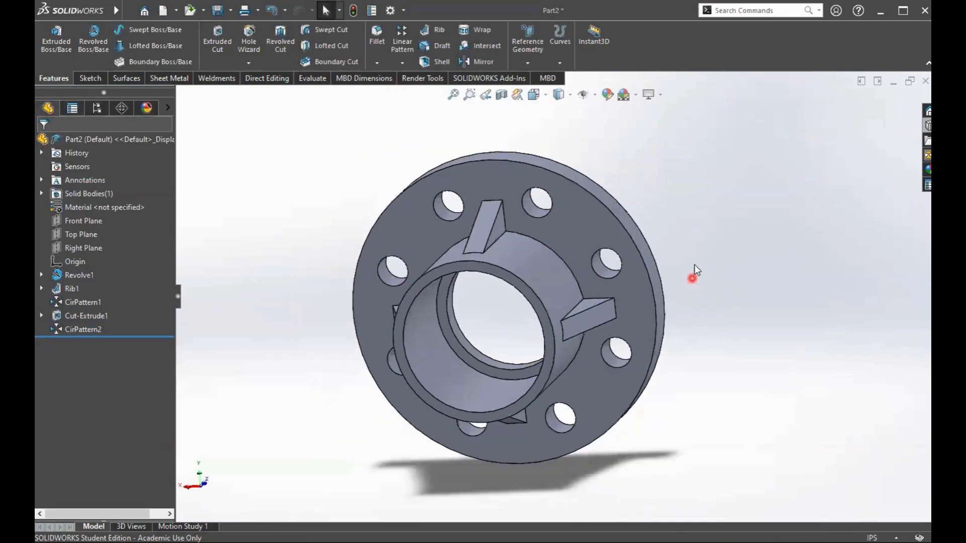
{"action": "left_click", "coordinate": [377, 47]}
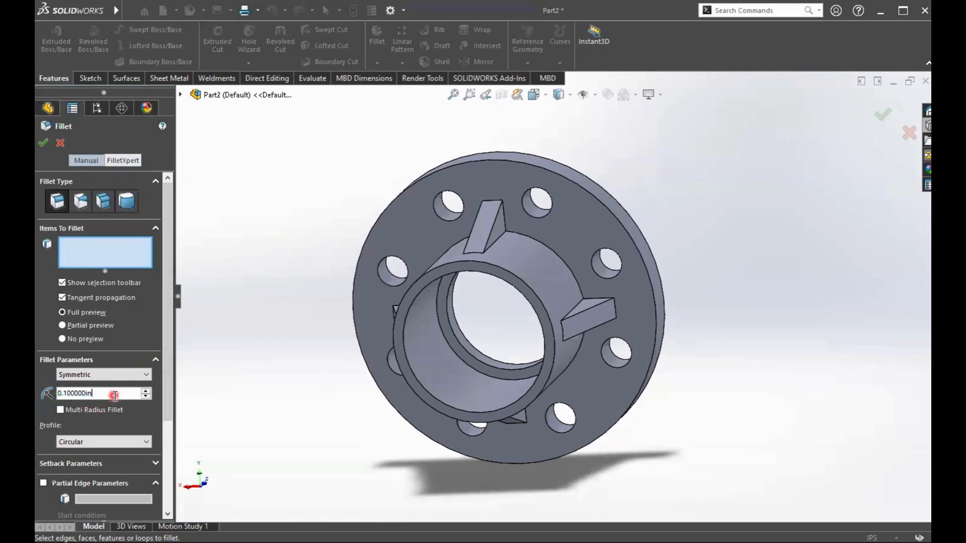
{"action": "type", "text": "0.05"}
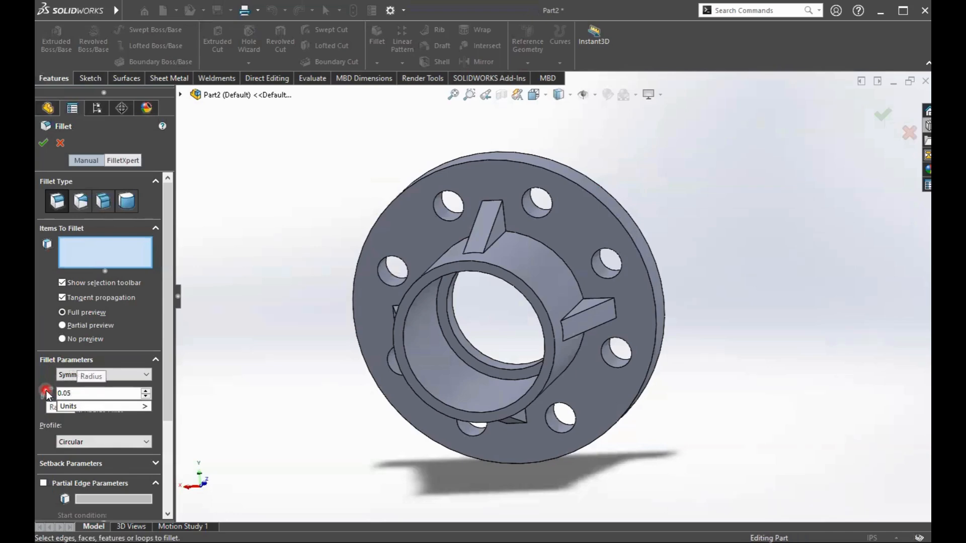
{"action": "key", "text": "Return"}
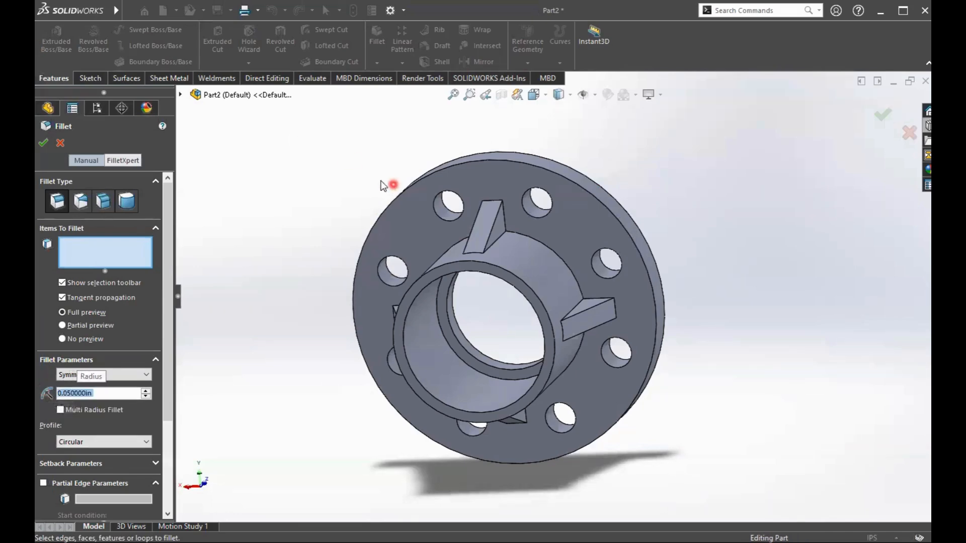
{"action": "left_click", "coordinate": [457, 270]}
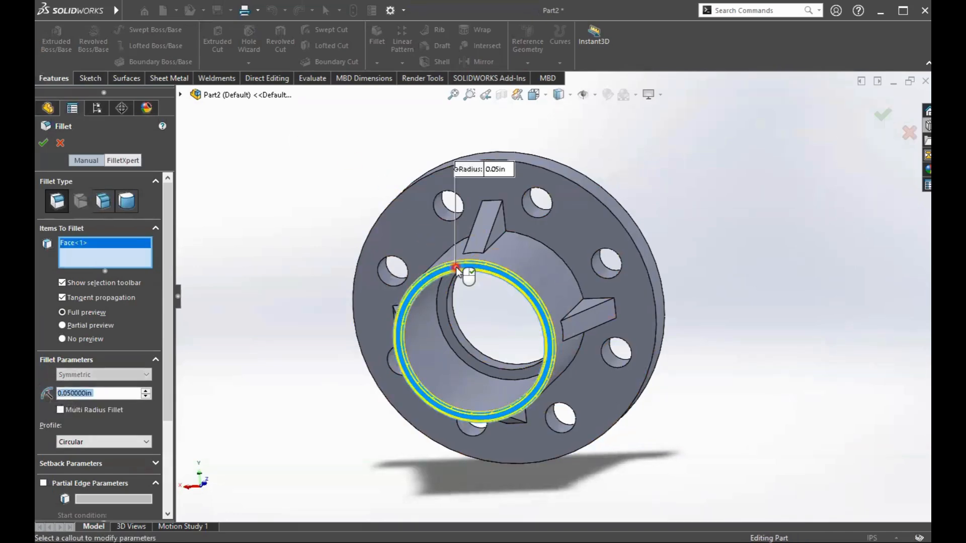
Add the four hub-to-flange edge segments between the ribs and the flange face's outer edge to the fillet, and apply it
{"action": "left_click", "coordinate": [533, 240]}
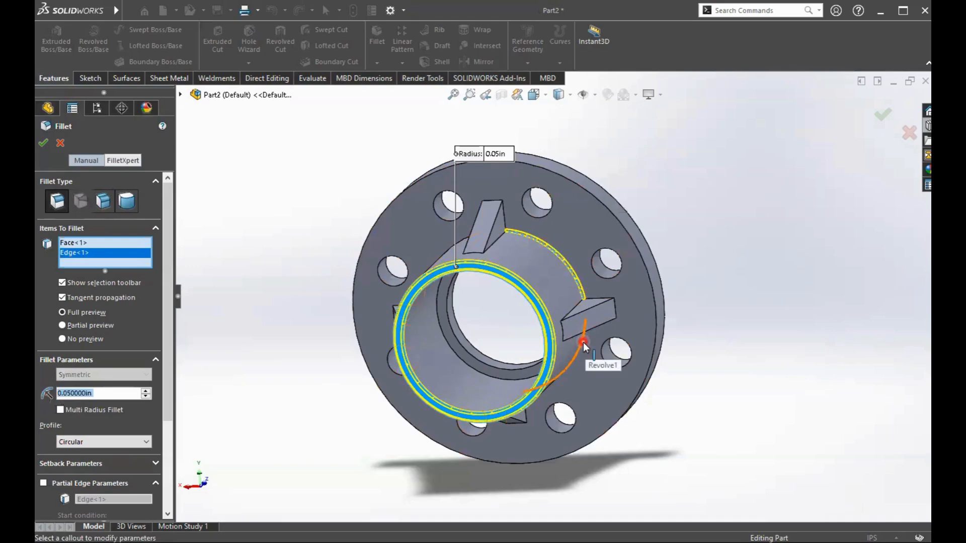
{"action": "left_click", "coordinate": [584, 343]}
{"action": "middle_click_drag", "start_coordinate": [585, 344], "coordinate": [638, 367]}
{"action": "left_click", "coordinate": [420, 268]}
{"action": "middle_click_drag", "start_coordinate": [417, 273], "coordinate": [599, 201]}
{"action": "left_click", "coordinate": [415, 358]}
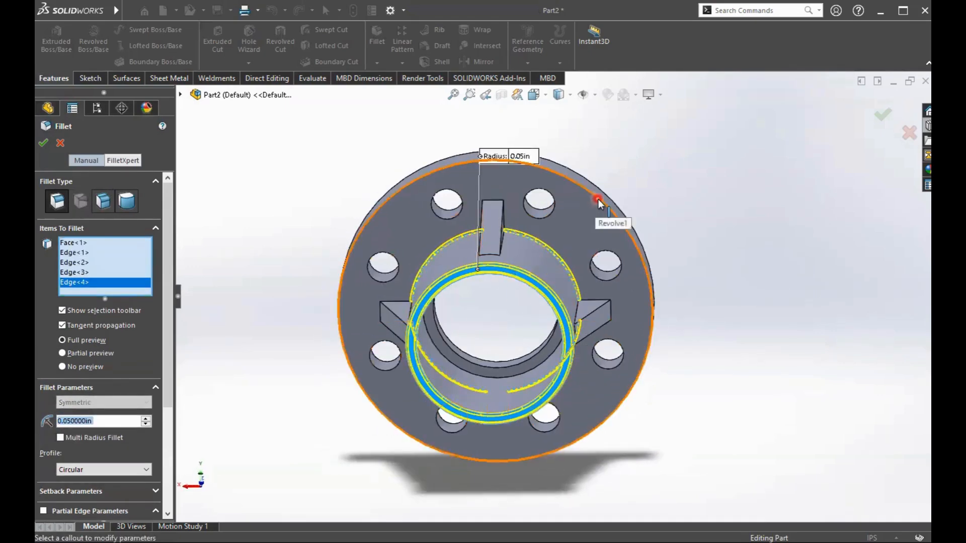
{"action": "left_click", "coordinate": [599, 200]}
{"action": "left_click", "coordinate": [883, 115]}
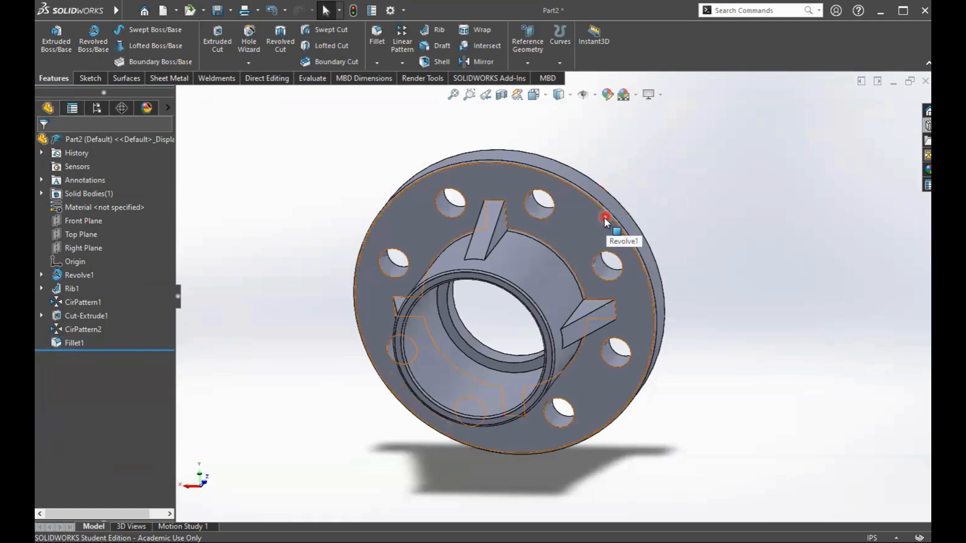
{"action": "scroll", "coordinate": [607, 221], "scroll_direction": "up", "scroll_amount": 2}
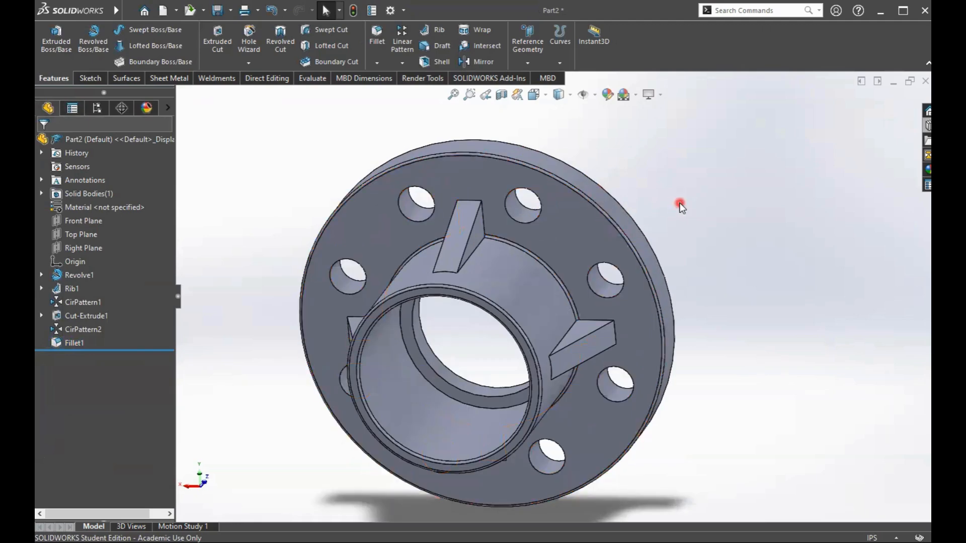